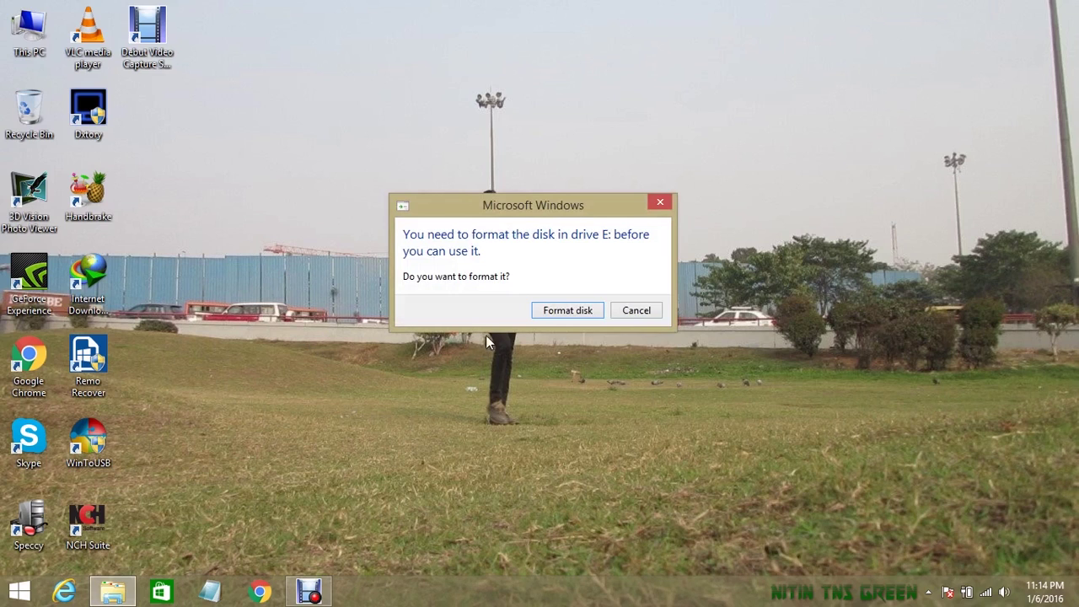
# Decline formatting drive E:, look over This PC and Local Disk (H:), then close Explorer
pyautogui.click(642, 313)
pyautogui.doubleClick(29, 32)
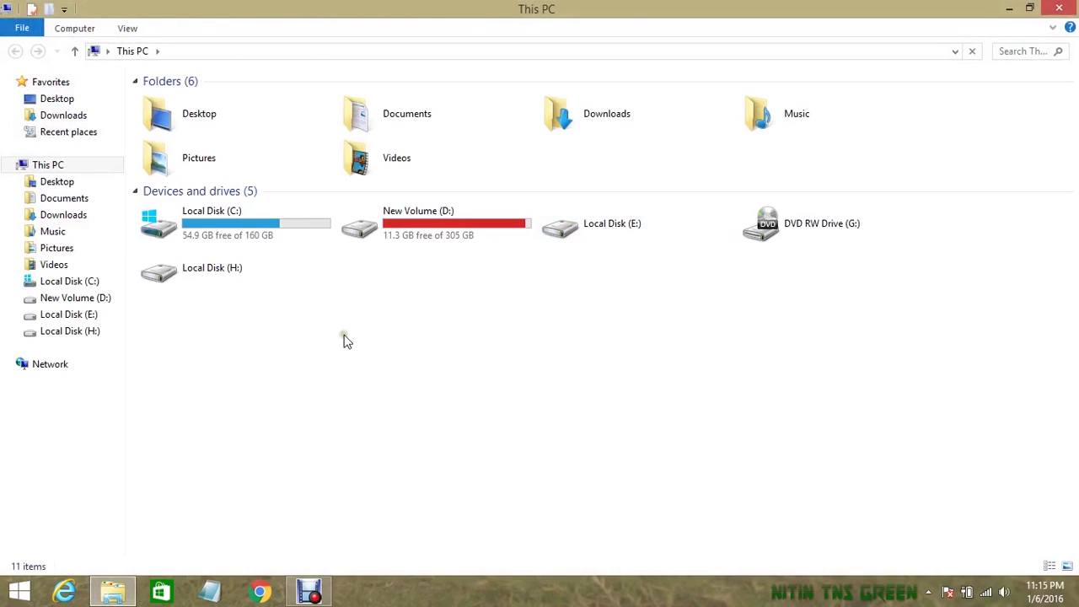
pyautogui.doubleClick(205, 285)
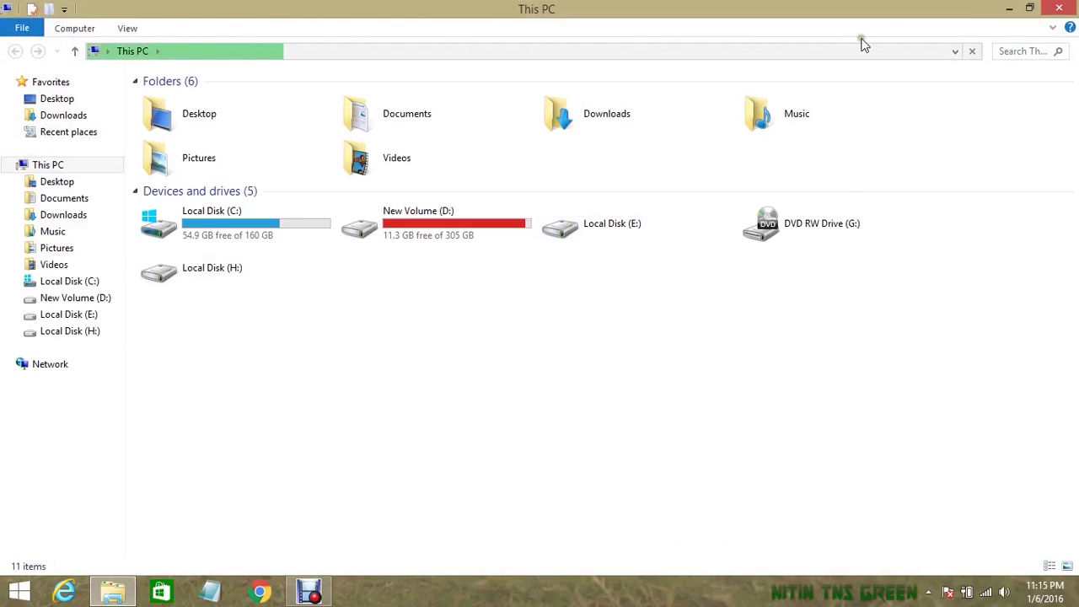
pyautogui.click(1059, 8)
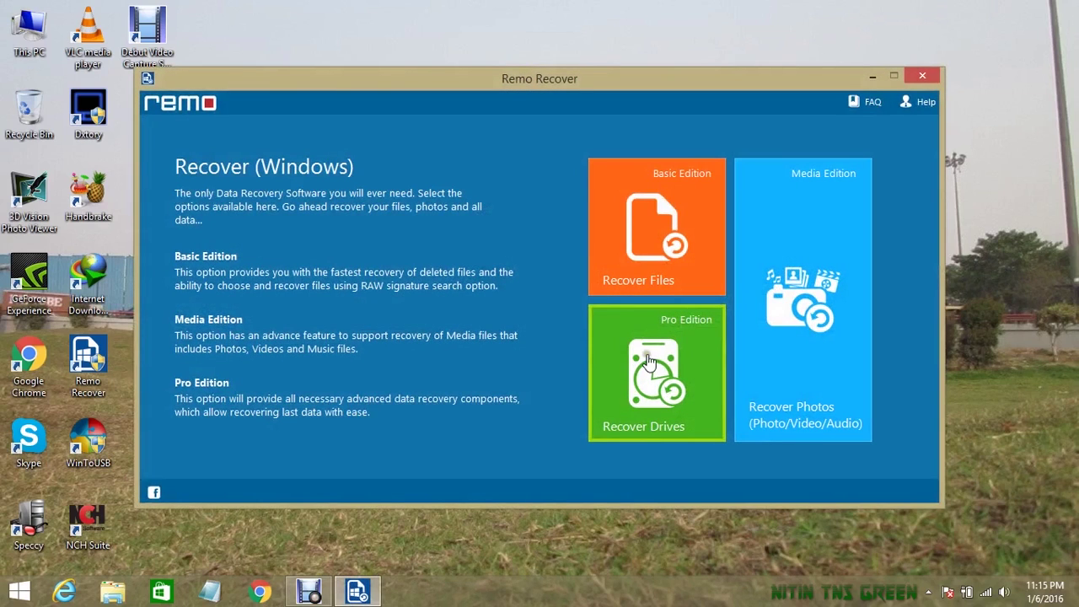
# Choose Recover Drives > Partition Recovery and search the 931 GB Disk - 2 for lost partitions
pyautogui.click(646, 362)
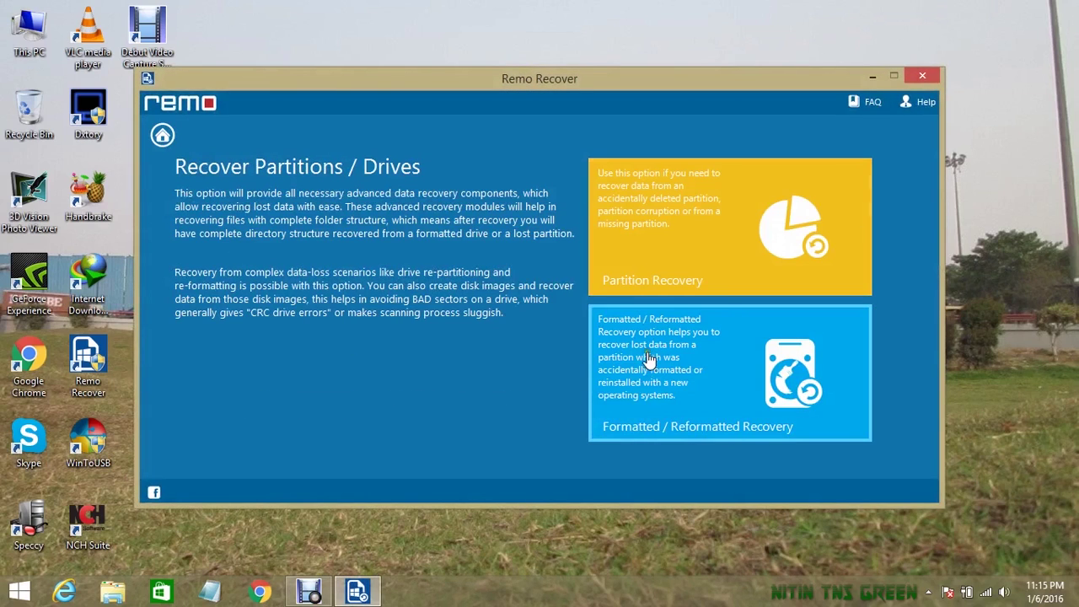
pyautogui.click(657, 248)
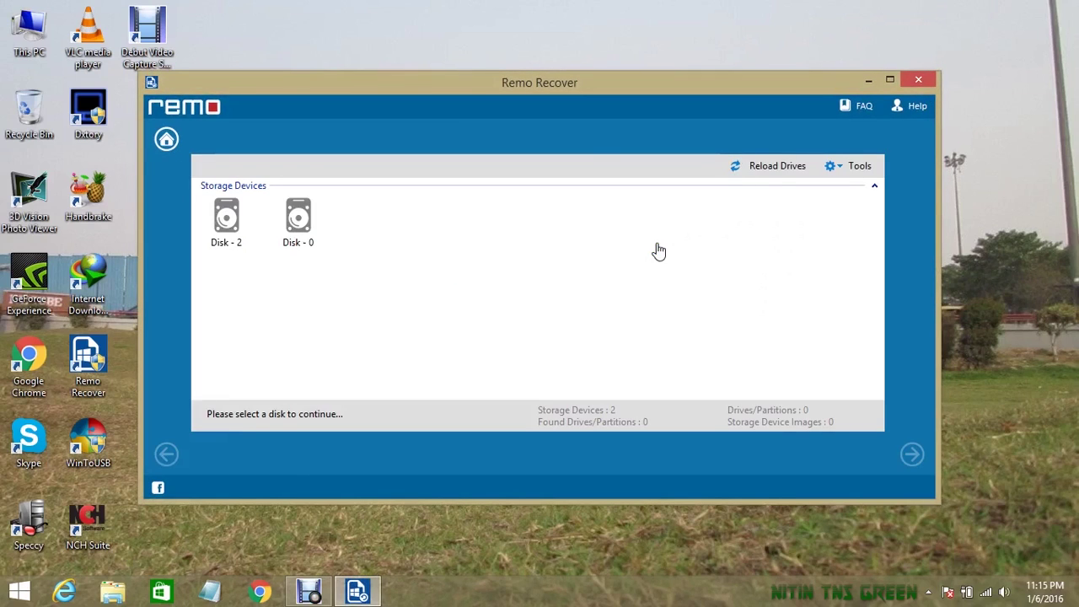
pyautogui.click(295, 234)
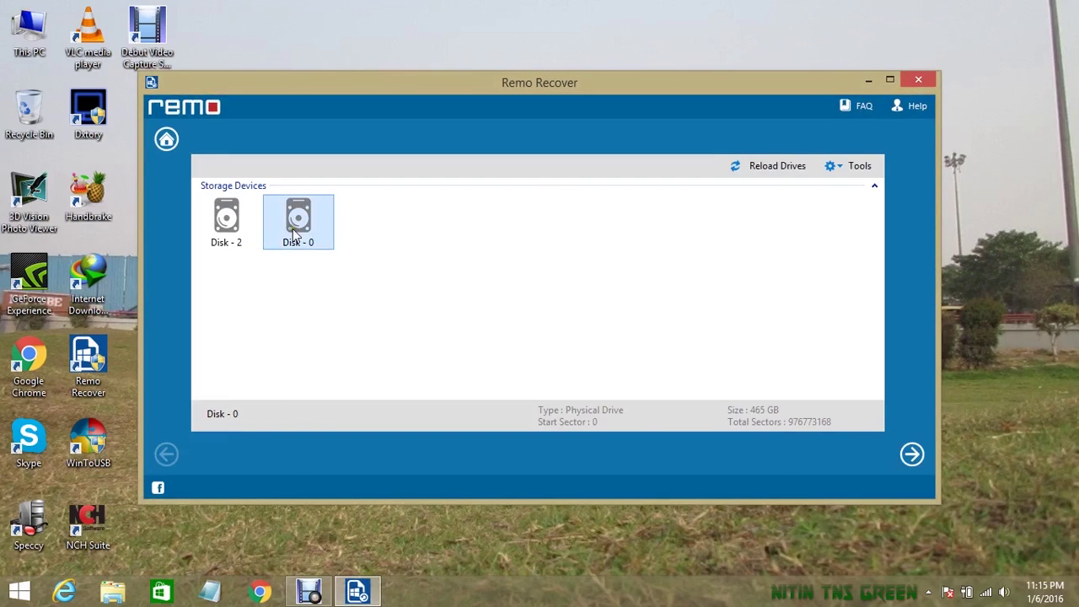
pyautogui.click(249, 232)
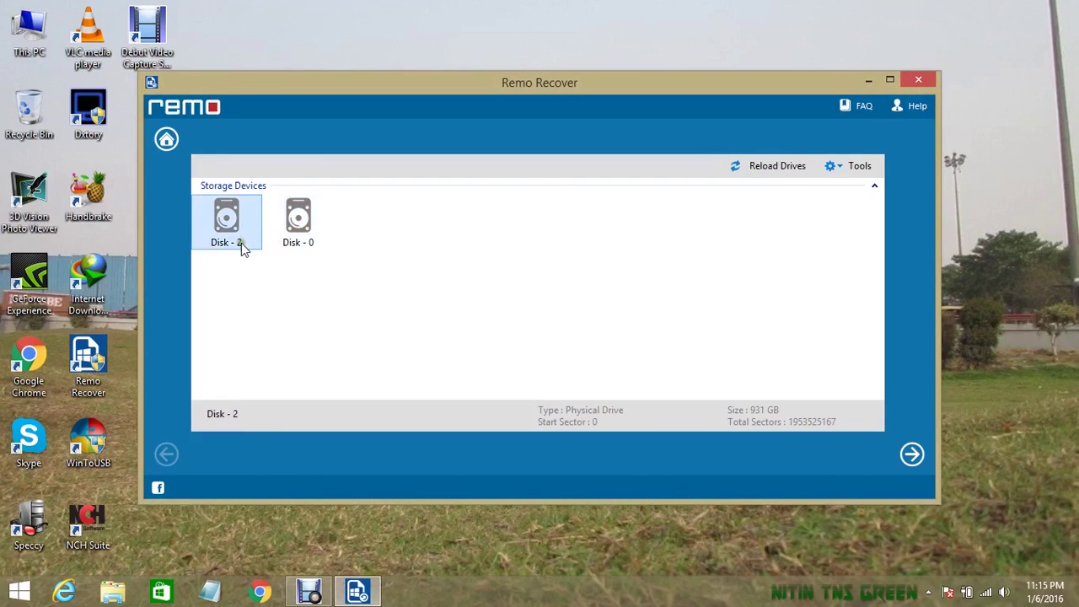
pyautogui.click(911, 455)
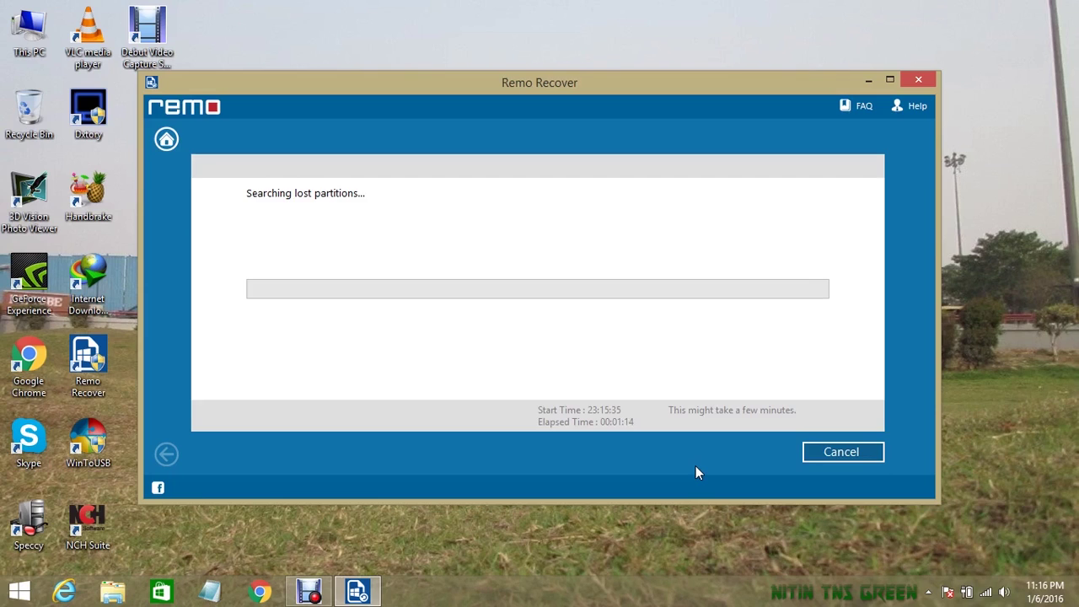
# Stop the partition search and select the 634 GB lost partition 'Disk - 2, NTFS - 1'
pyautogui.click(827, 454)
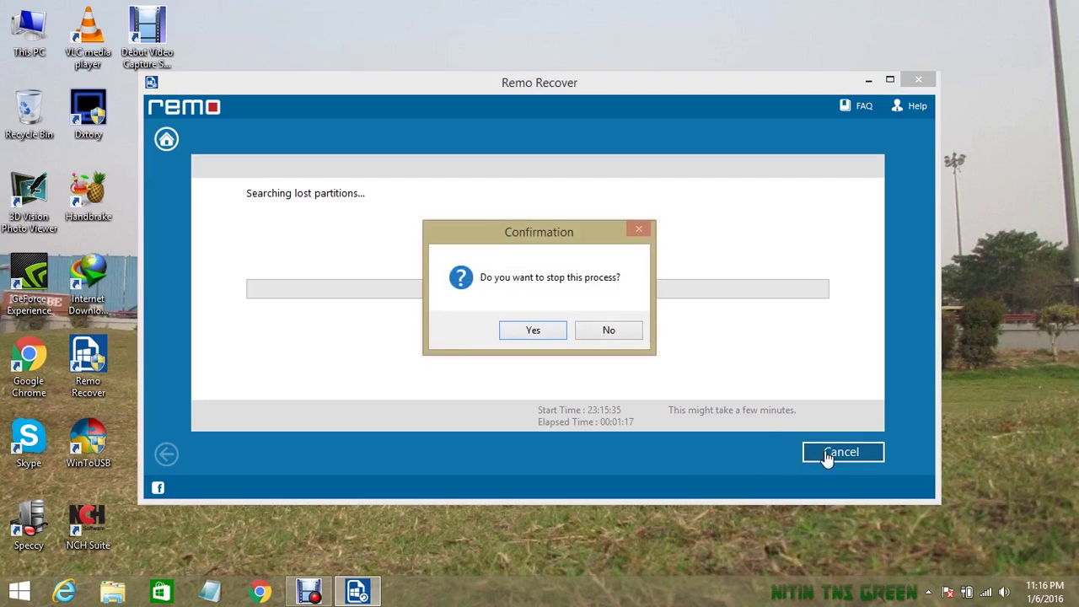
pyautogui.click(530, 329)
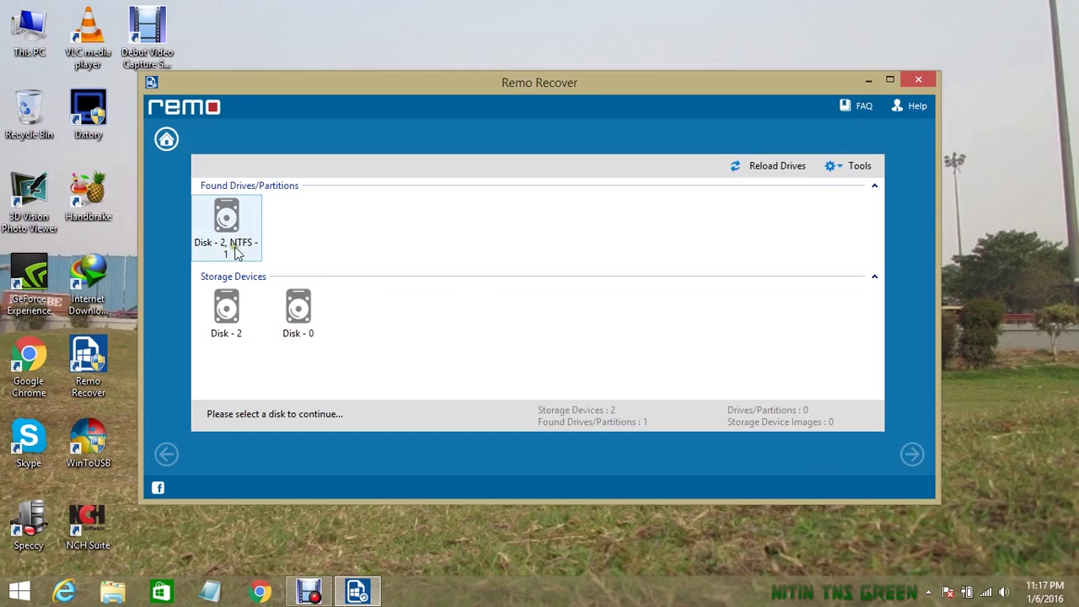
pyautogui.click(236, 252)
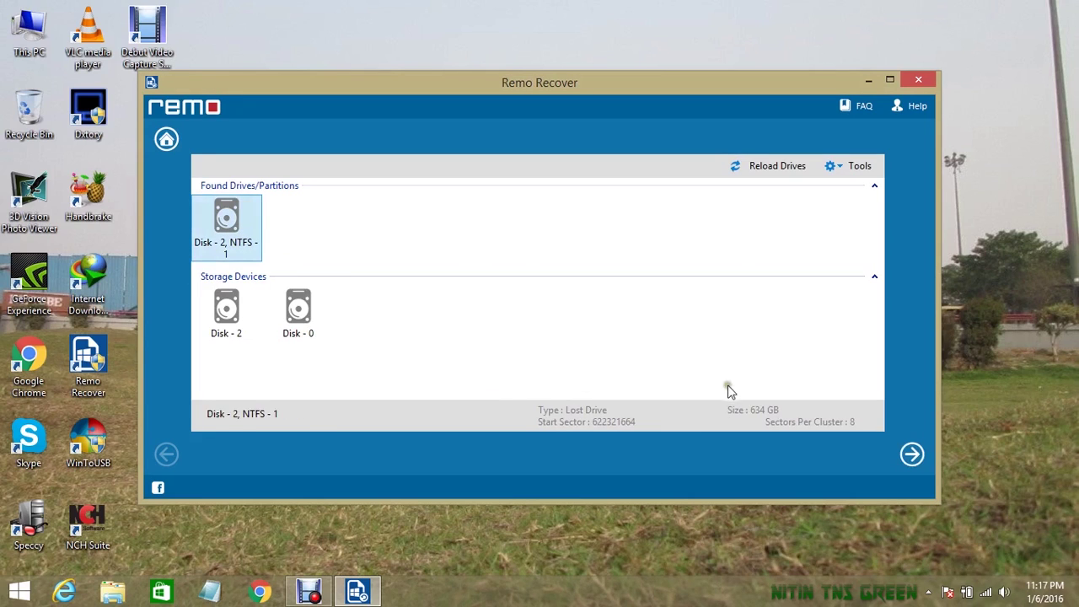
# Mark all 224 file types and start scanning the 634 GB NTFS partition
pyautogui.click(912, 456)
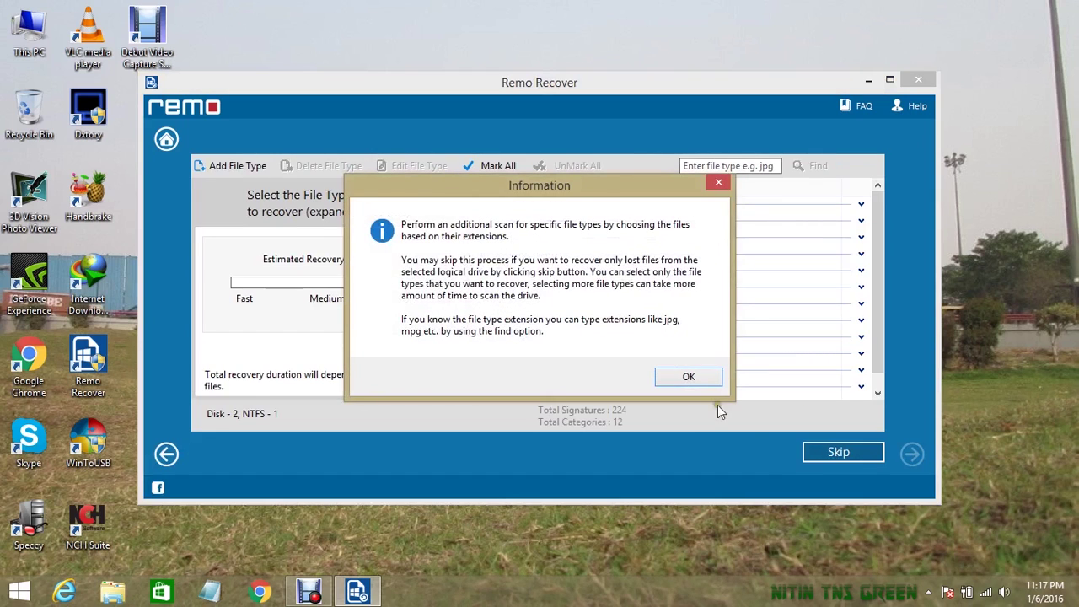
pyautogui.click(709, 380)
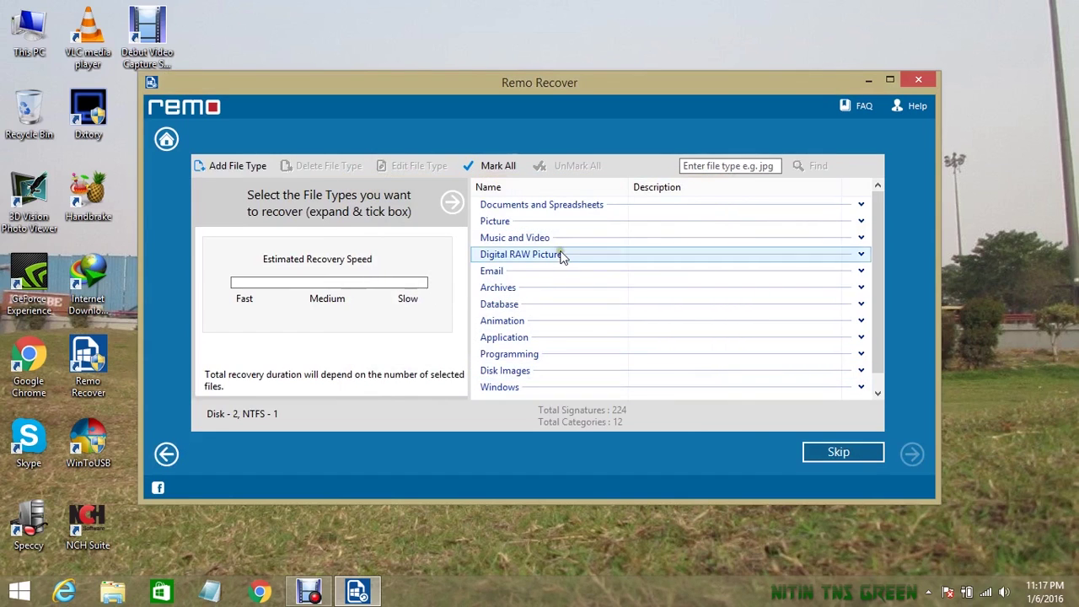
pyautogui.click(493, 167)
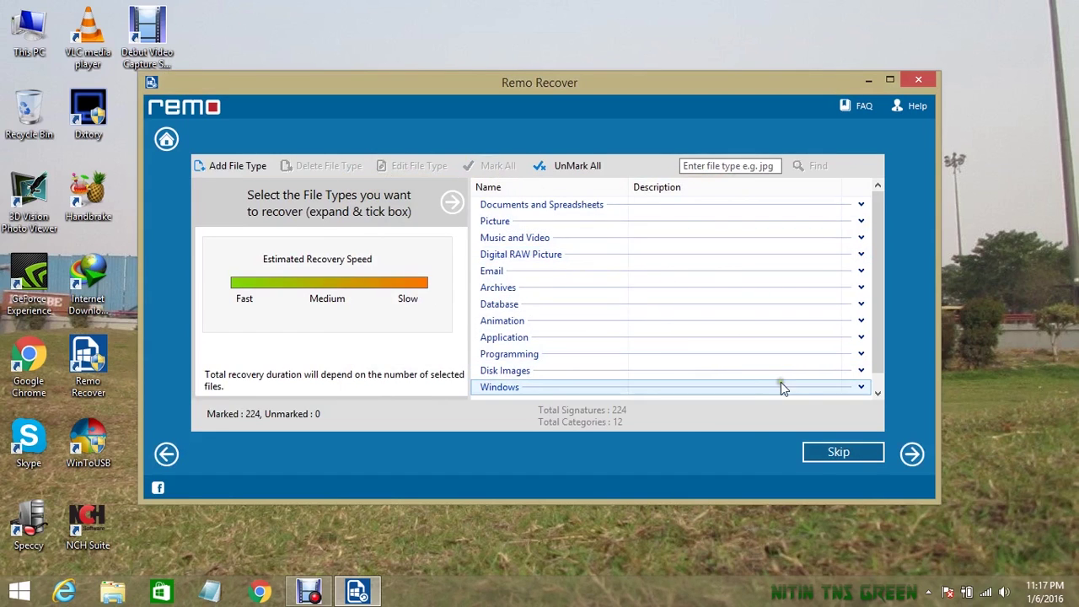
pyautogui.click(904, 454)
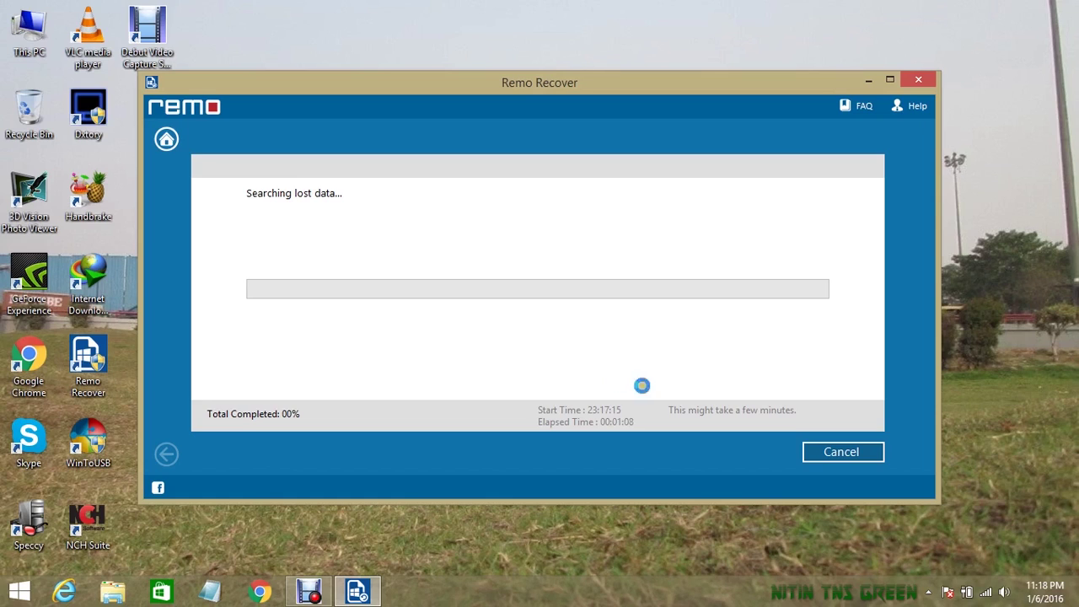
# Stop the data scan and dismiss the note about where lost data appears
pyautogui.click(833, 454)
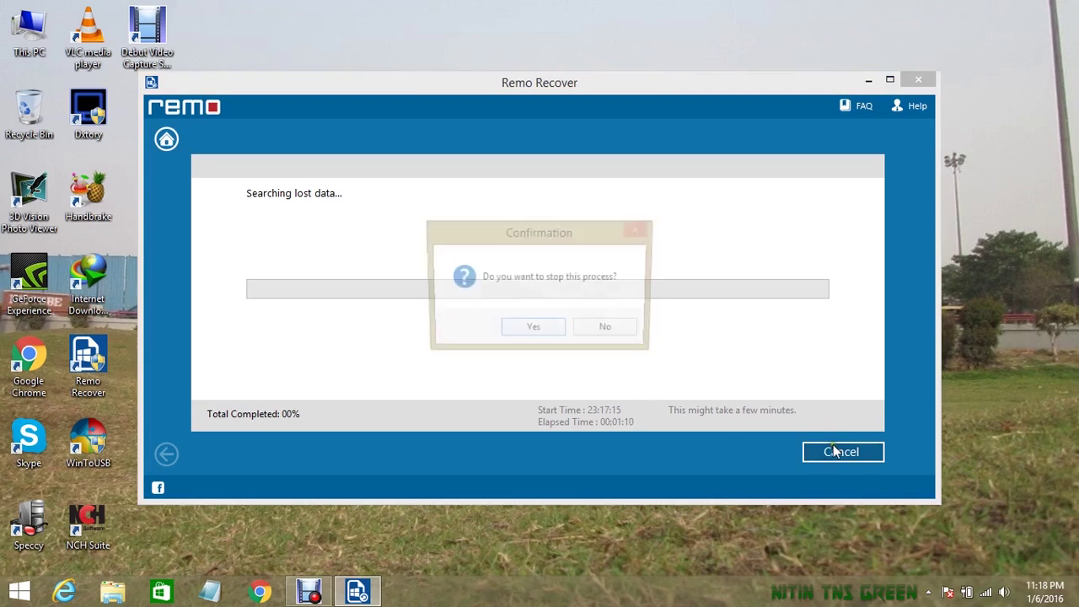
pyautogui.click(532, 330)
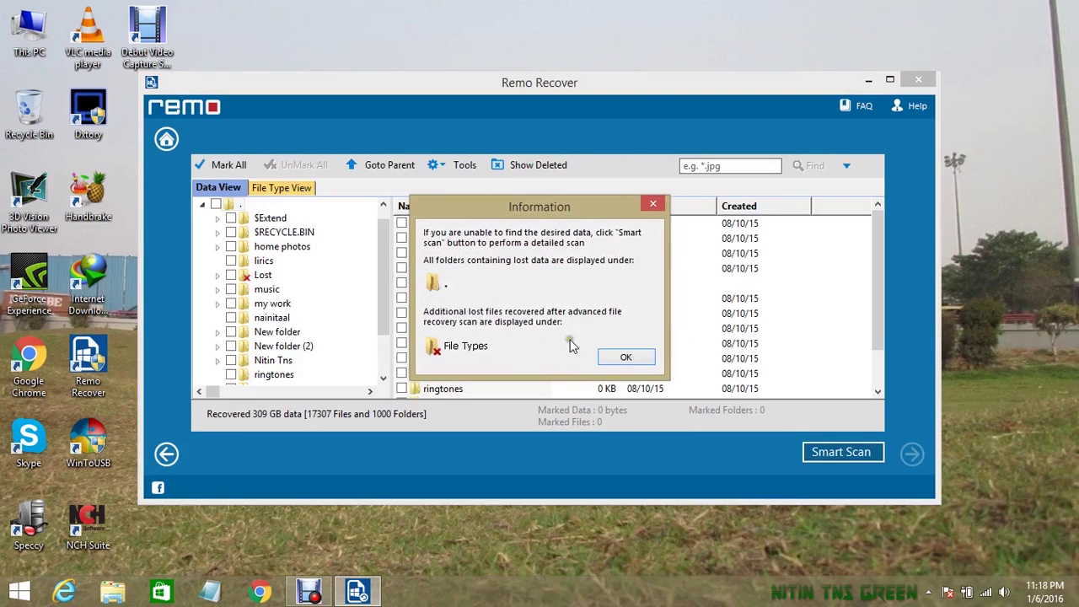
pyautogui.click(608, 356)
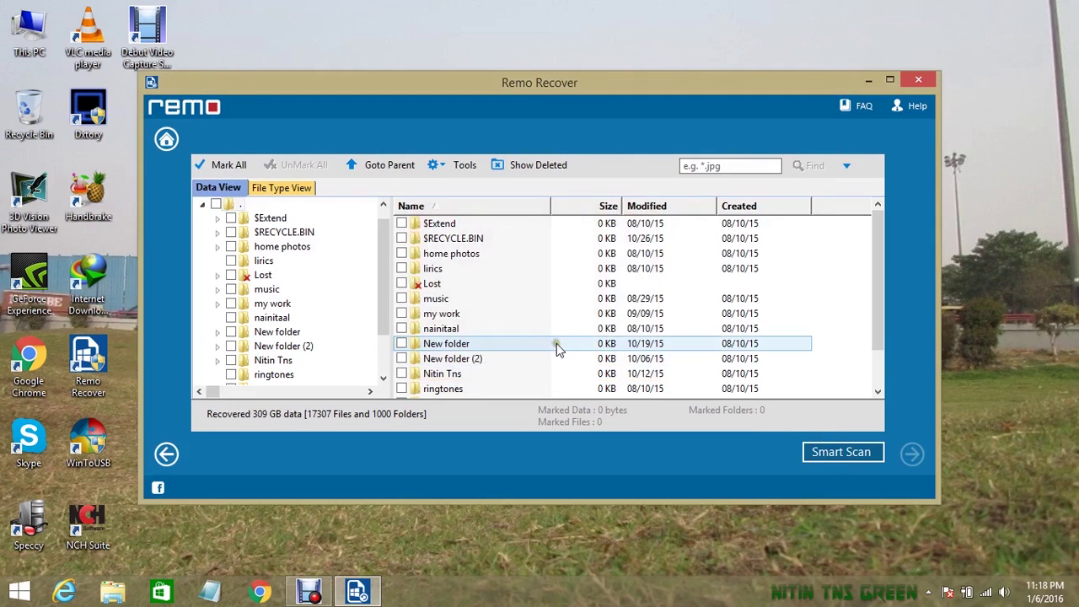
# Browse the music, New folder and New folder (2) folders, ending on New folder (2)'s jpg files
pyautogui.moveTo(384, 291); pyautogui.dragTo(381, 314)
pyautogui.click(266, 233)
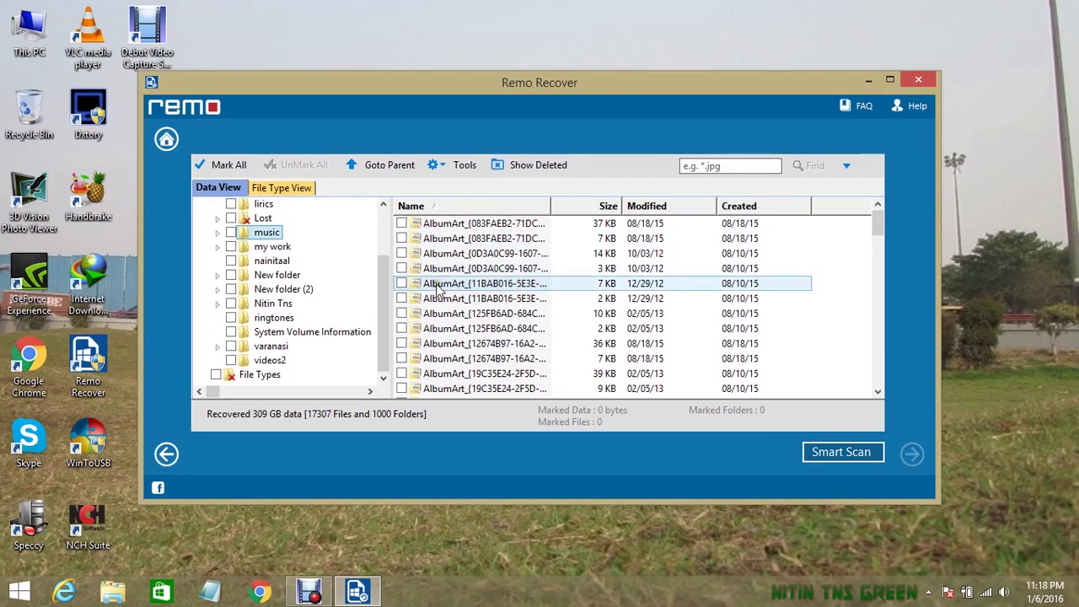
pyautogui.press('Down')
pyautogui.press('Down')
pyautogui.press('Down')
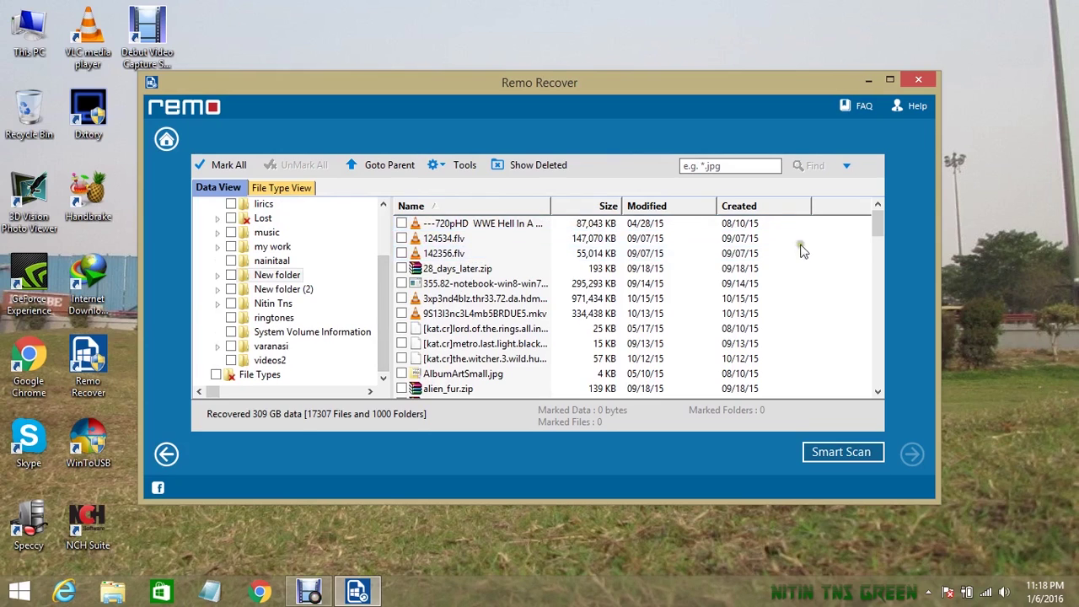
pyautogui.moveTo(882, 223)
pyautogui.mouseDown()
pyautogui.moveTo(865, 288)
pyautogui.moveTo(869, 228)
pyautogui.mouseUp()
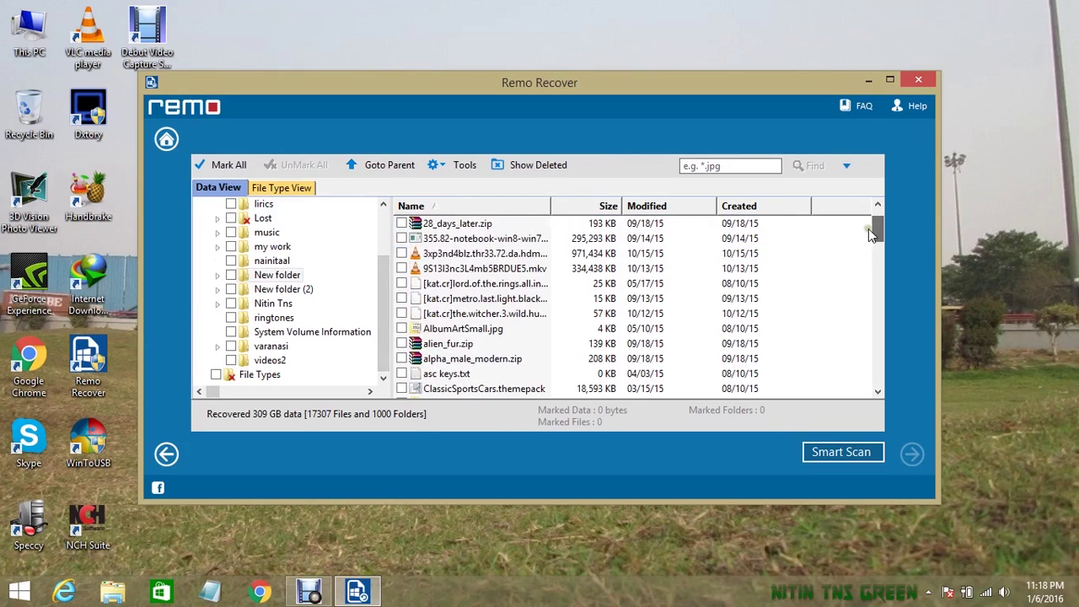
pyautogui.click(274, 290)
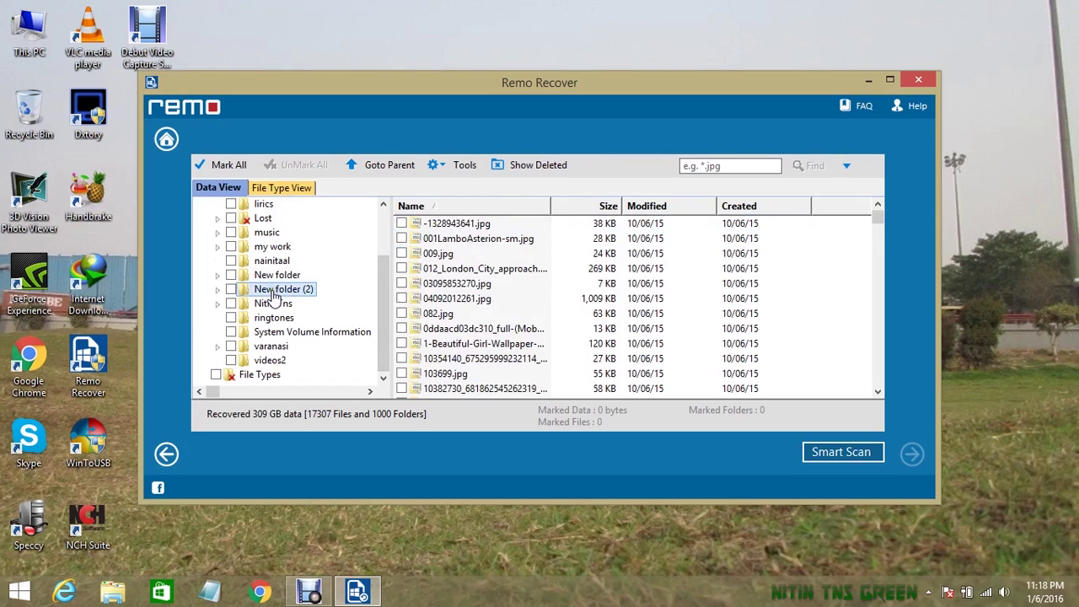
# Preview the recovered photos 082.jpg and 01012014887.jpg, closing each preview
pyautogui.click(416, 317)
pyautogui.doubleClick(417, 317)
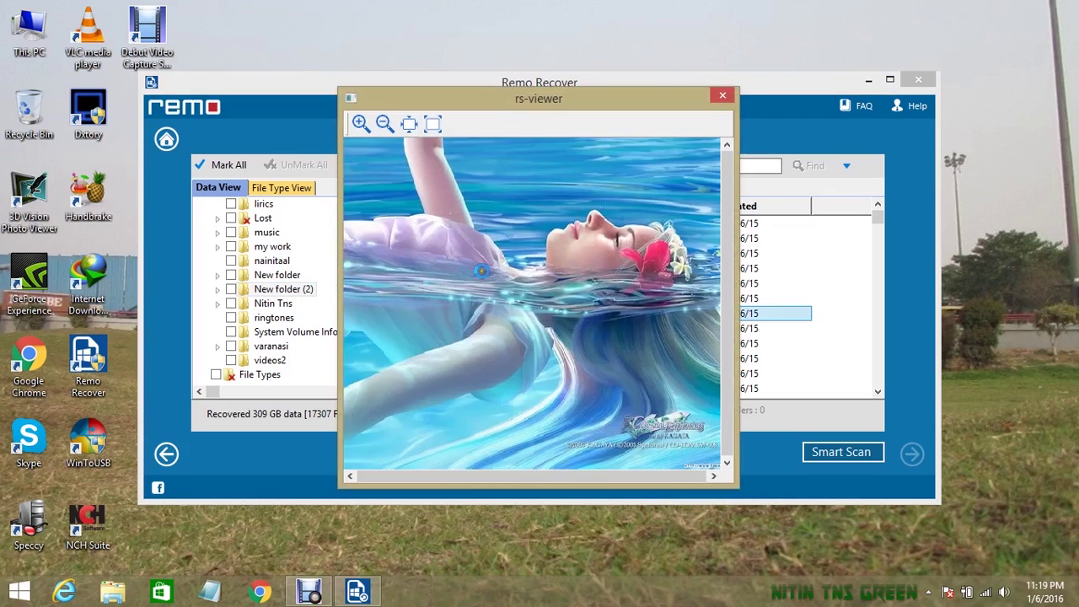
pyautogui.click(723, 95)
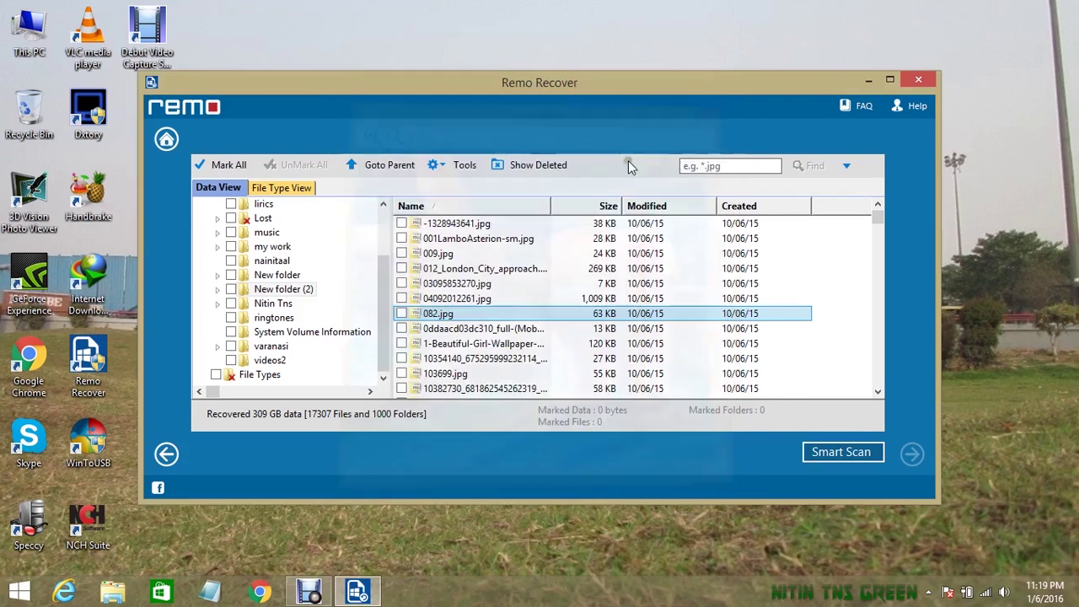
pyautogui.click(287, 304)
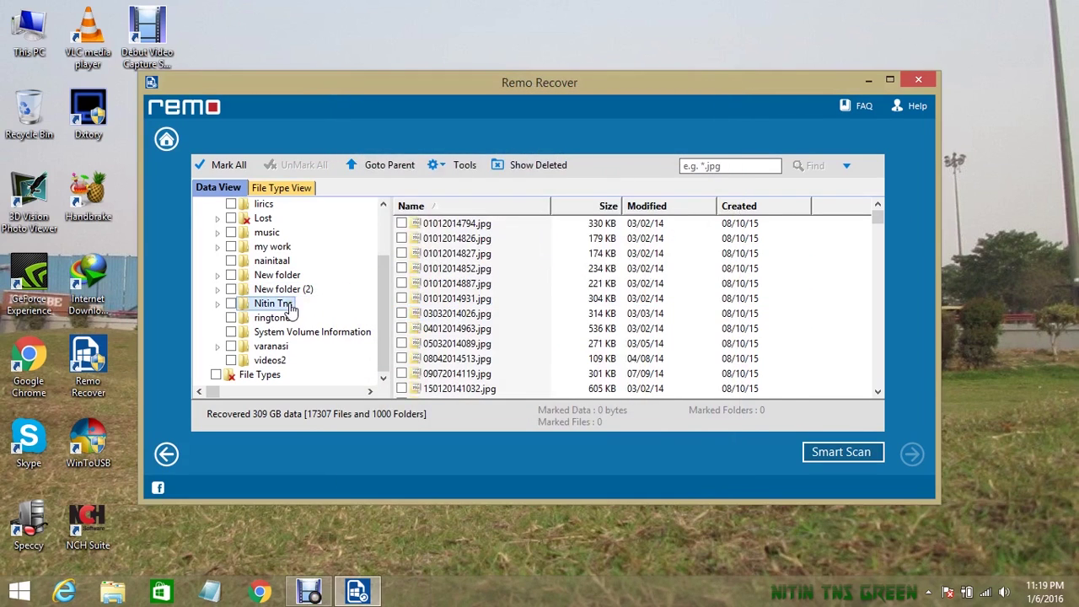
pyautogui.doubleClick(449, 285)
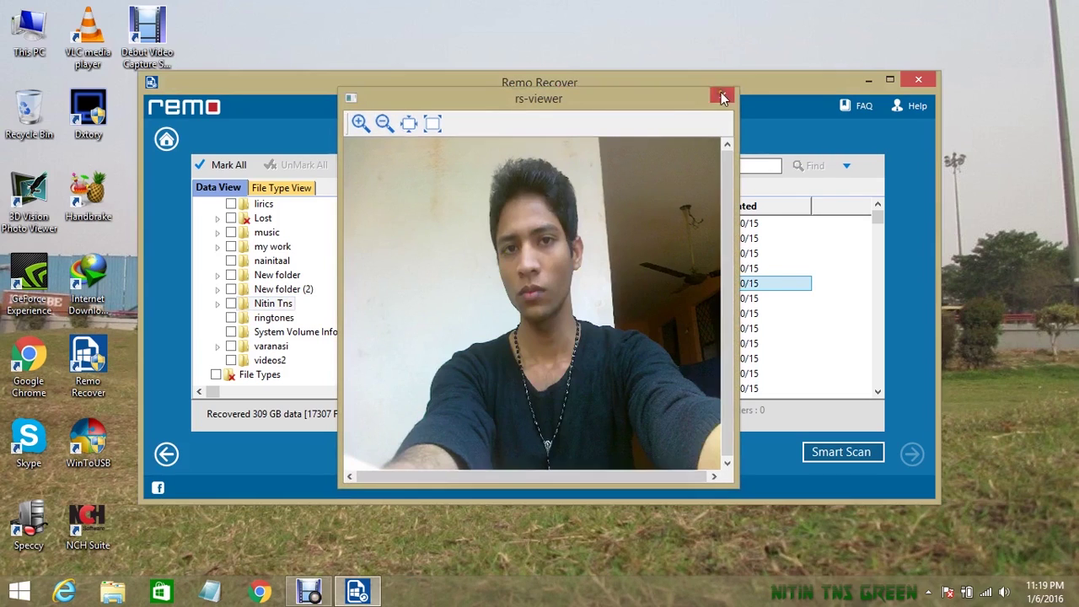
pyautogui.click(721, 94)
# Open Camera Roll3's hd folder and play a recovered Akcent video in rs-mplayer, then close it
pyautogui.click(217, 289)
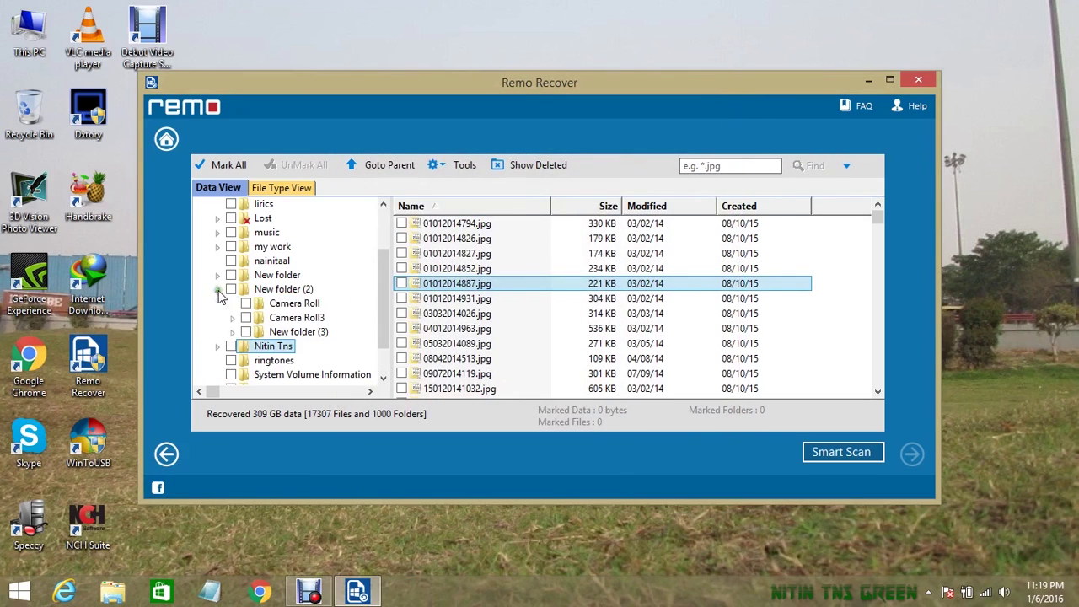
pyautogui.doubleClick(278, 322)
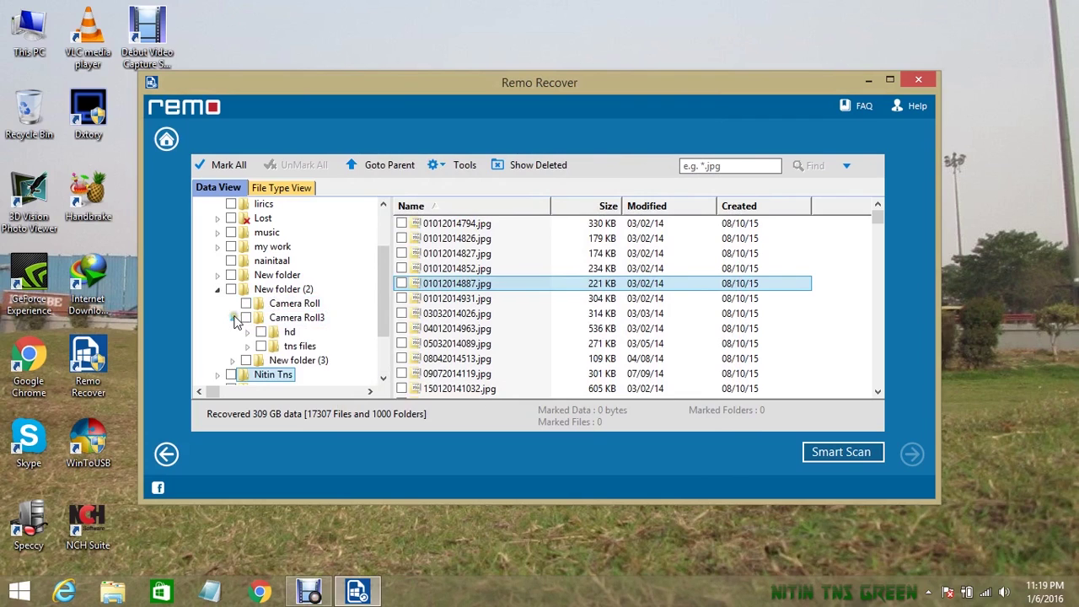
pyautogui.click(287, 333)
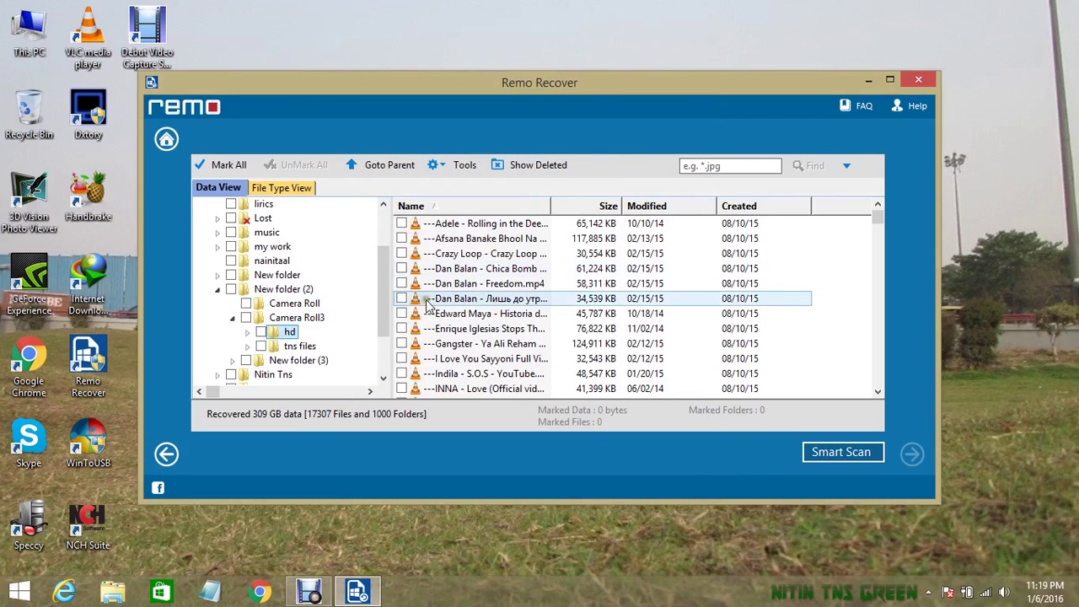
pyautogui.moveTo(877, 217); pyautogui.dragTo(860, 242)
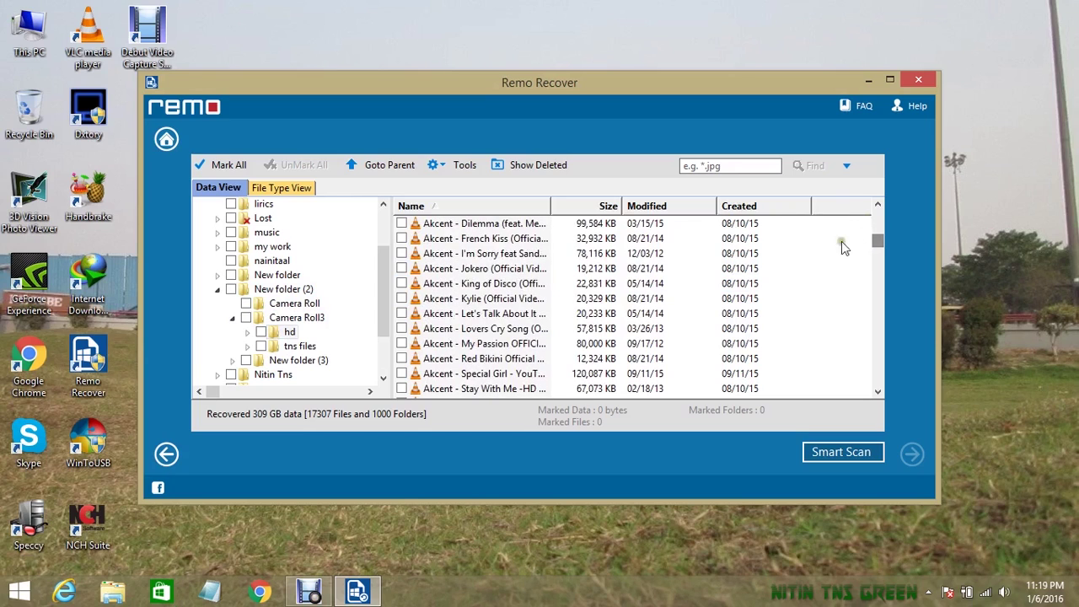
pyautogui.doubleClick(490, 256)
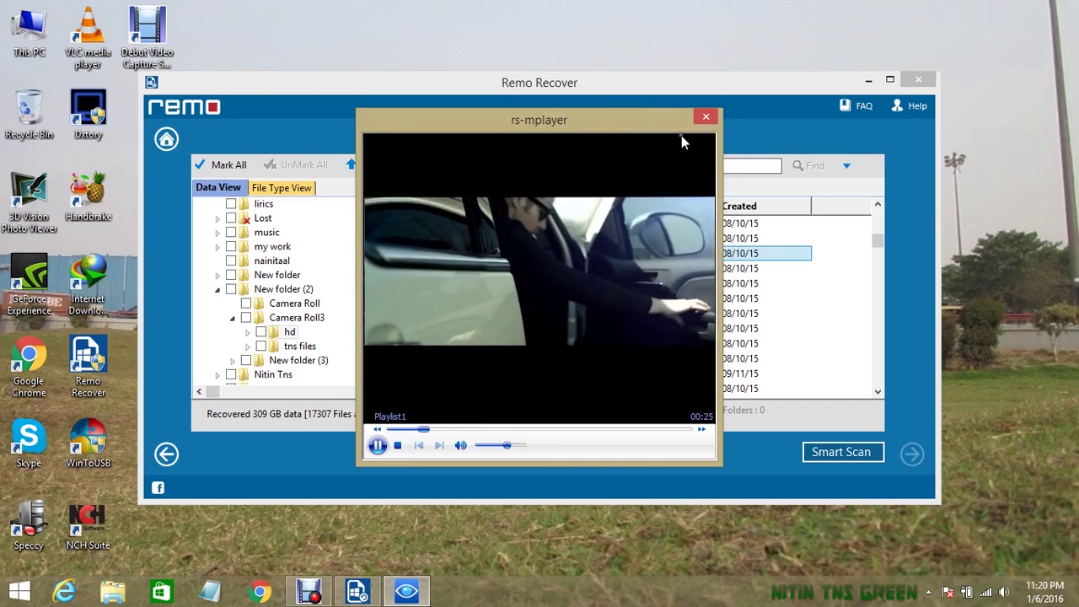
pyautogui.click(704, 118)
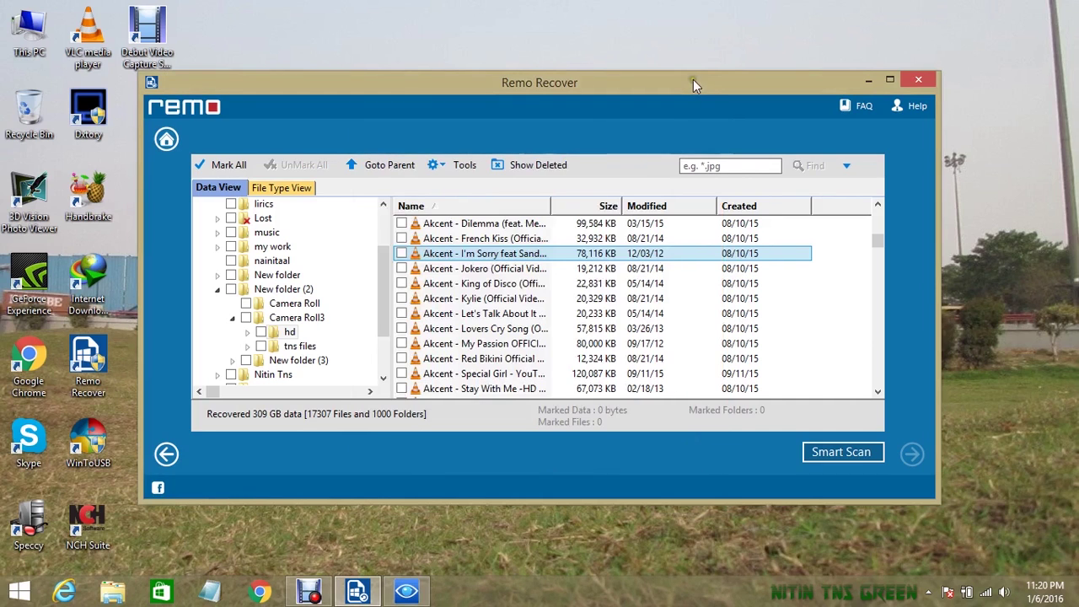
# Close the leftover rs-mplayer window and tick New folder (2) for recovery
pyautogui.rightClick(406, 592)
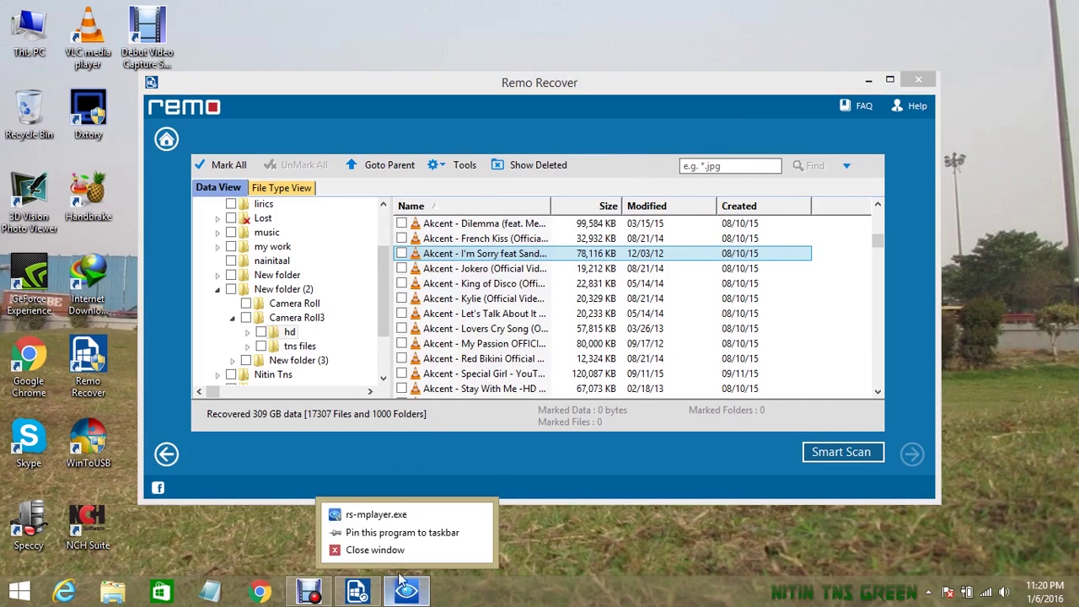
pyautogui.click(397, 550)
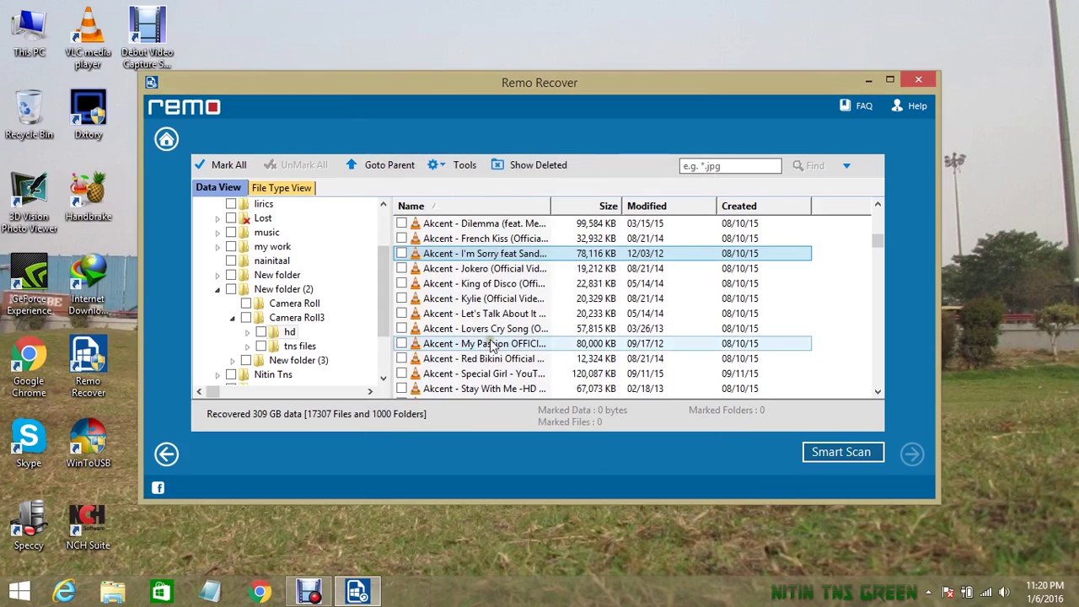
pyautogui.scroll(1, 386, 278)
pyautogui.click(278, 331)
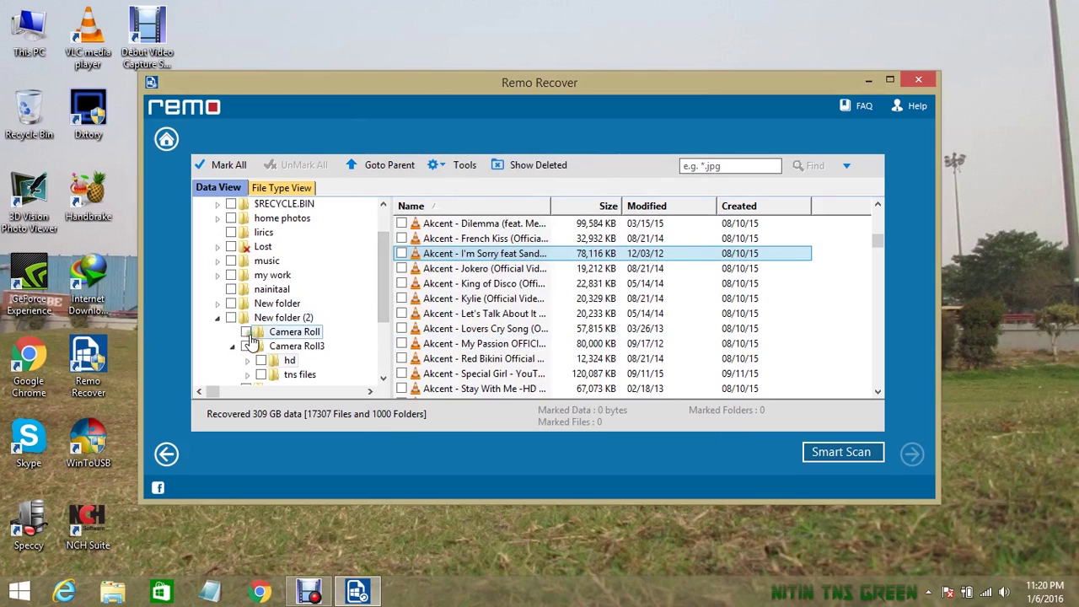
pyautogui.click(232, 345)
pyautogui.click(218, 318)
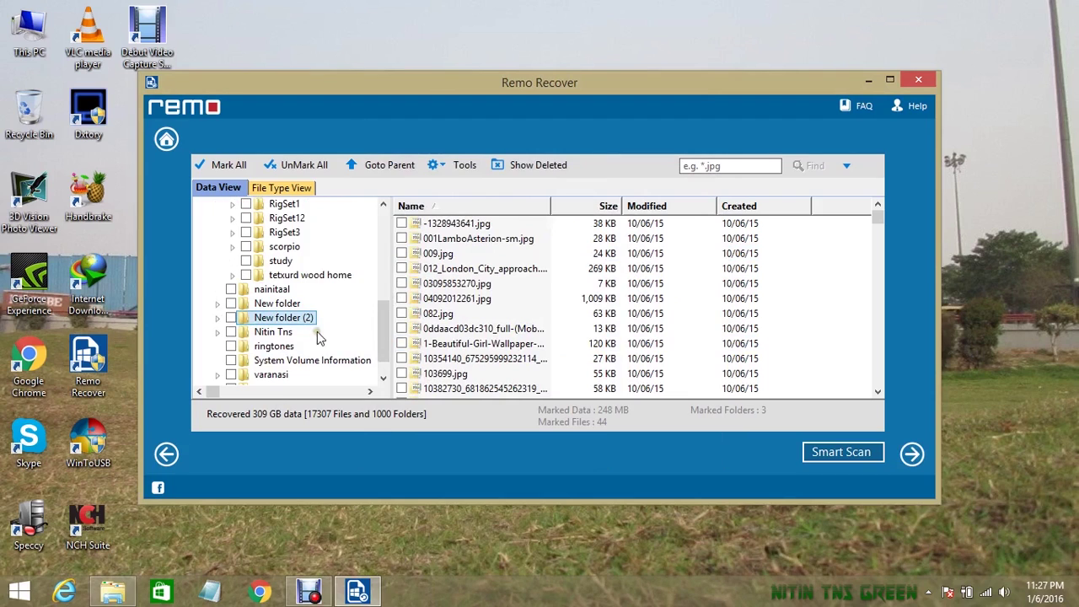
pyautogui.click(231, 318)
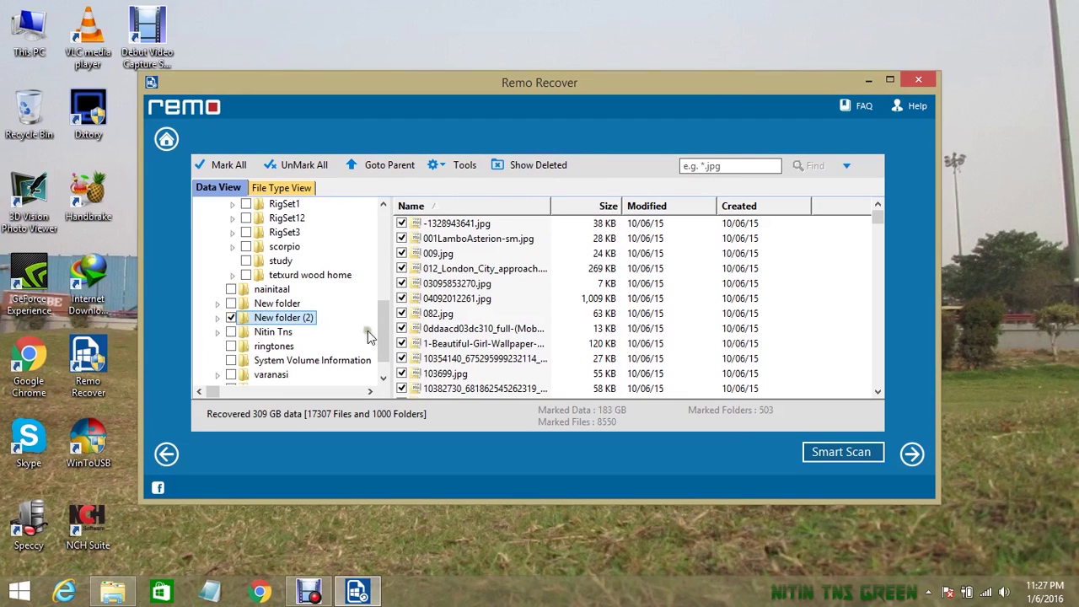
# Untick Camera Roll, Camera Roll3 and New folder (3) inside New folder (2)
pyautogui.click(218, 332)
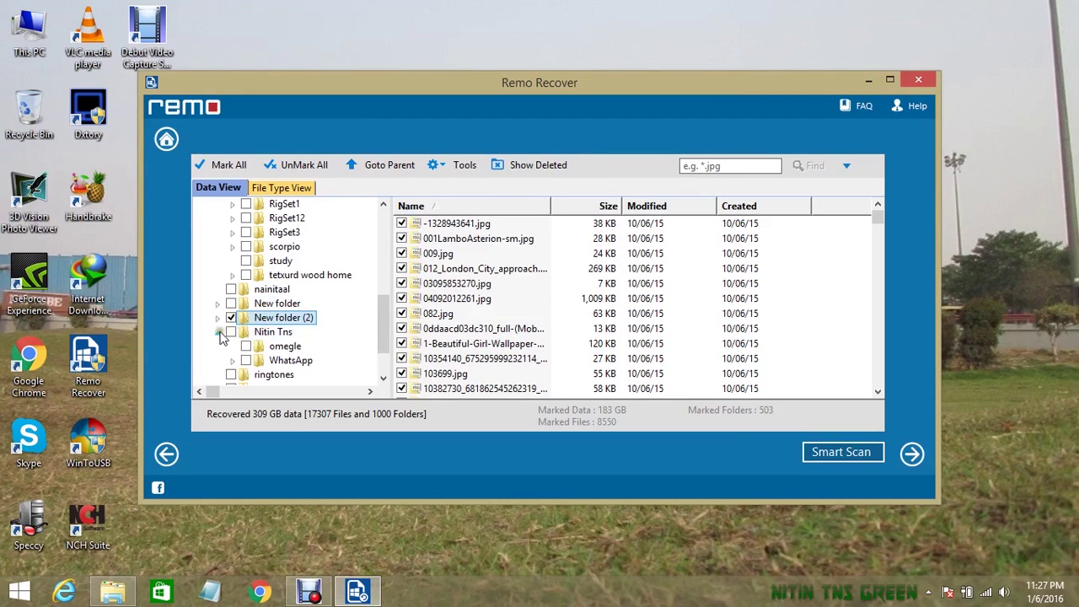
pyautogui.click(218, 332)
pyautogui.click(218, 318)
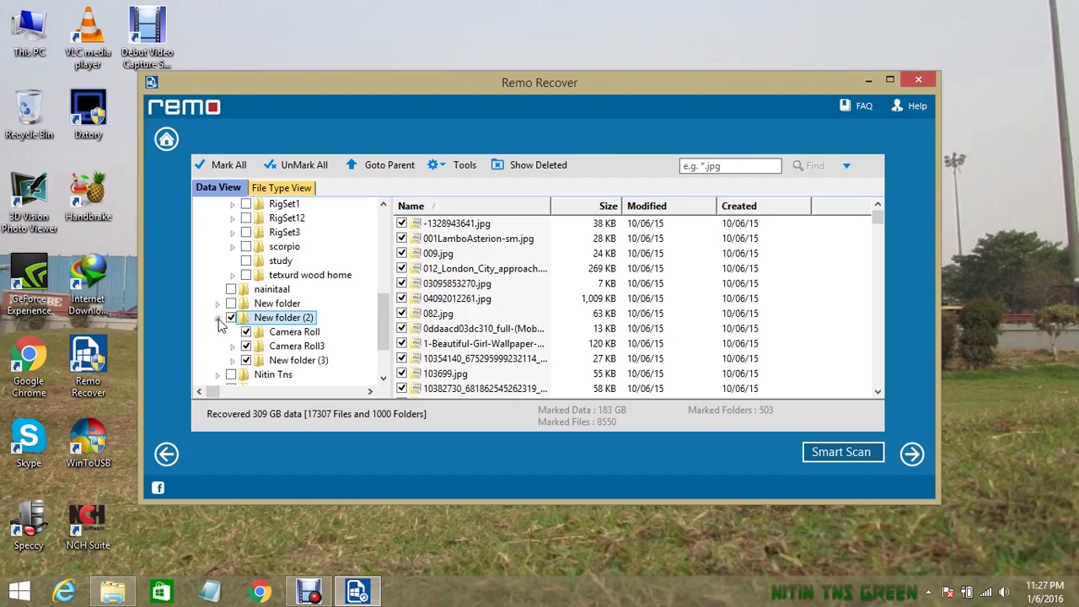
pyautogui.click(245, 332)
pyautogui.click(246, 346)
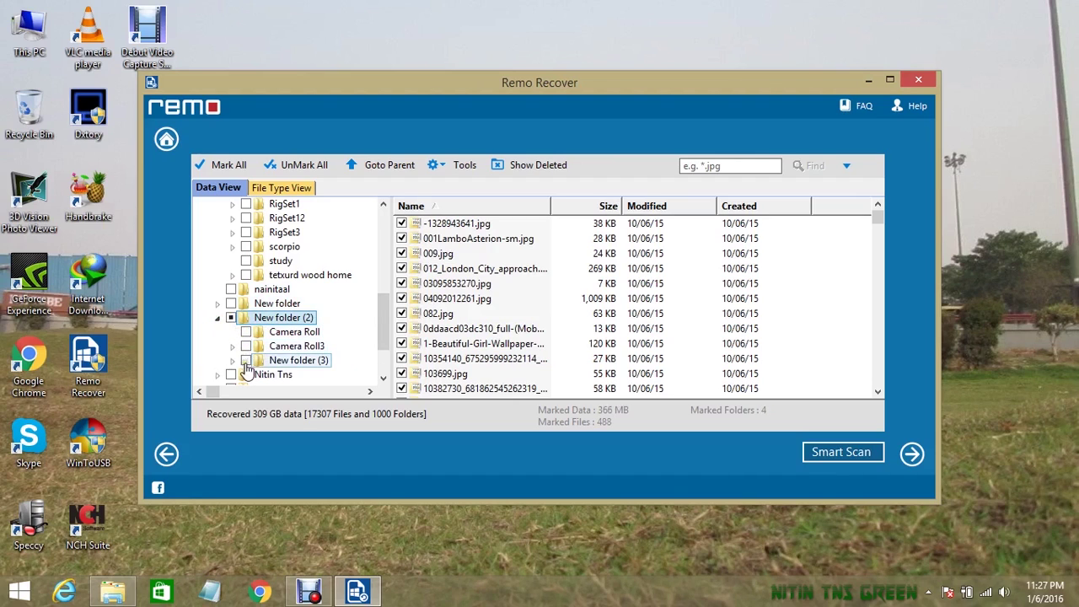
pyautogui.click(246, 360)
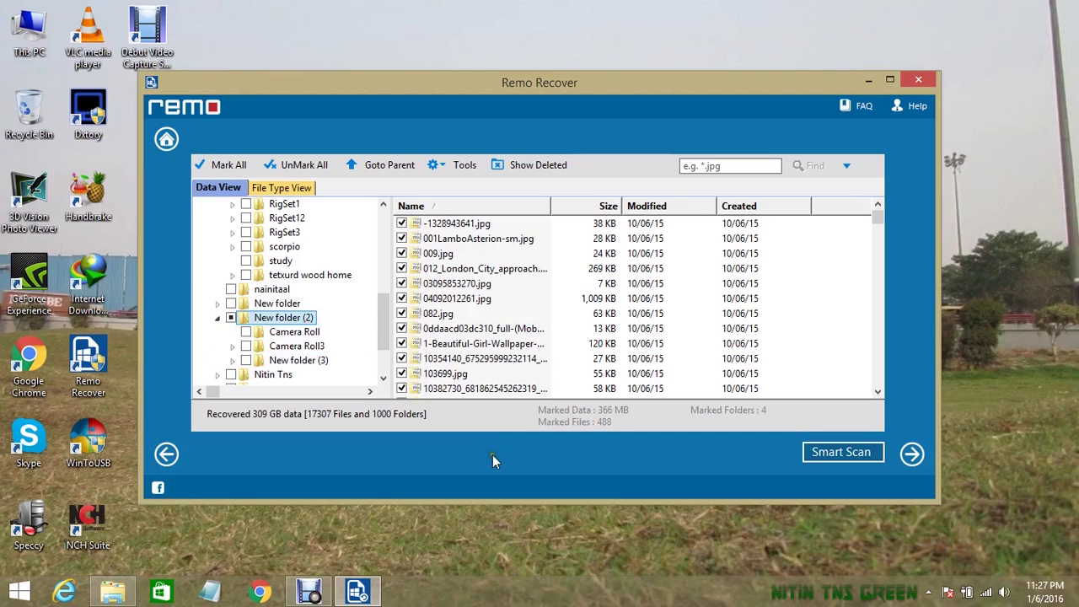
pyautogui.moveTo(384, 347)
pyautogui.mouseDown()
pyautogui.moveTo(385, 368)
pyautogui.moveTo(384, 344)
pyautogui.mouseUp()
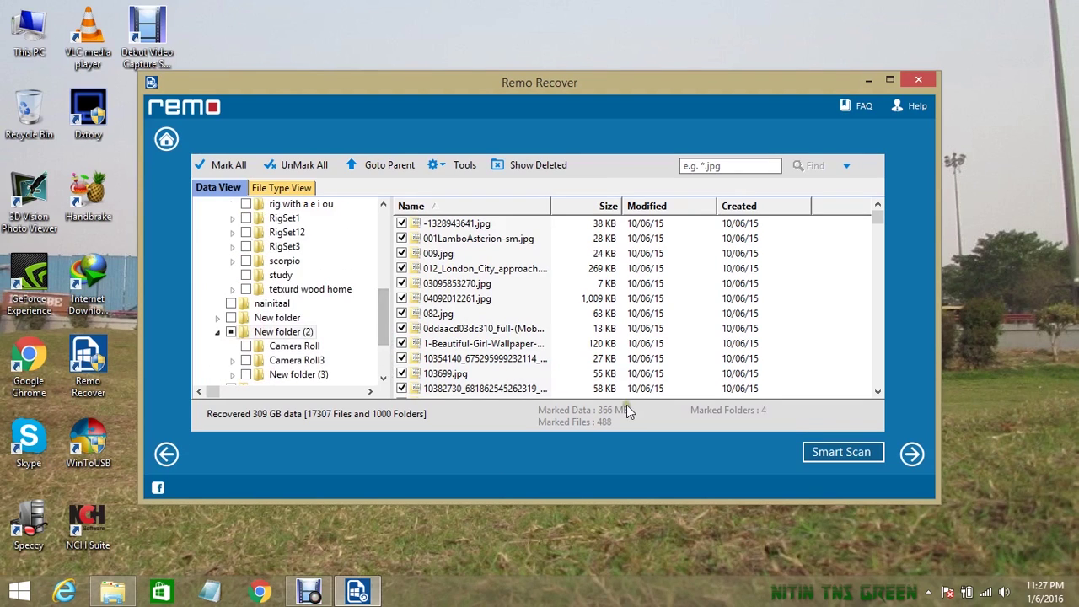
# Save the recovery session file under its default name
pyautogui.click(908, 456)
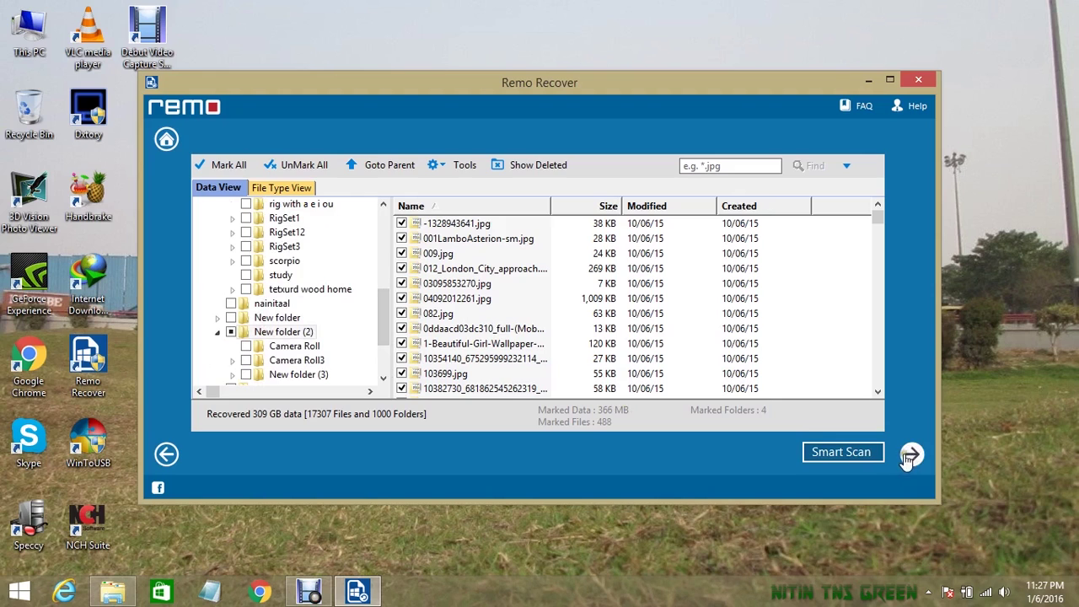
pyautogui.click(595, 335)
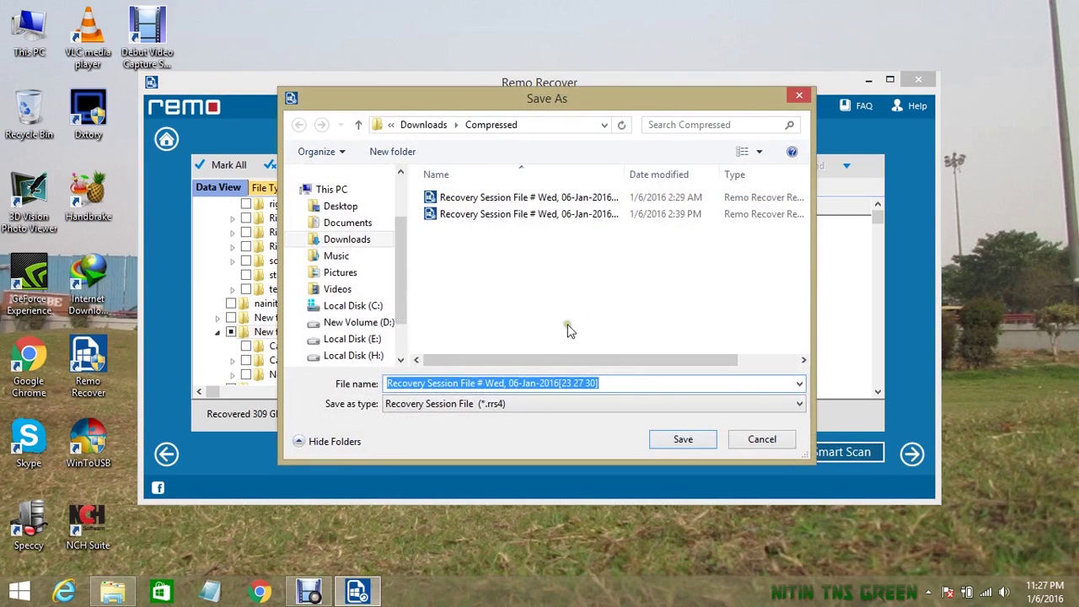
pyautogui.click(685, 442)
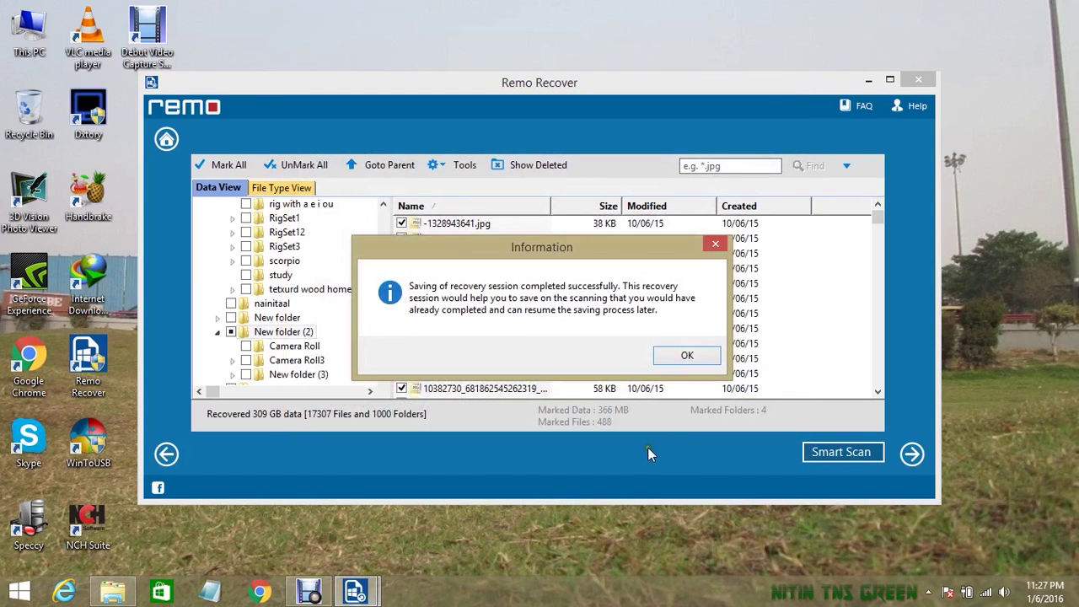
pyautogui.click(675, 359)
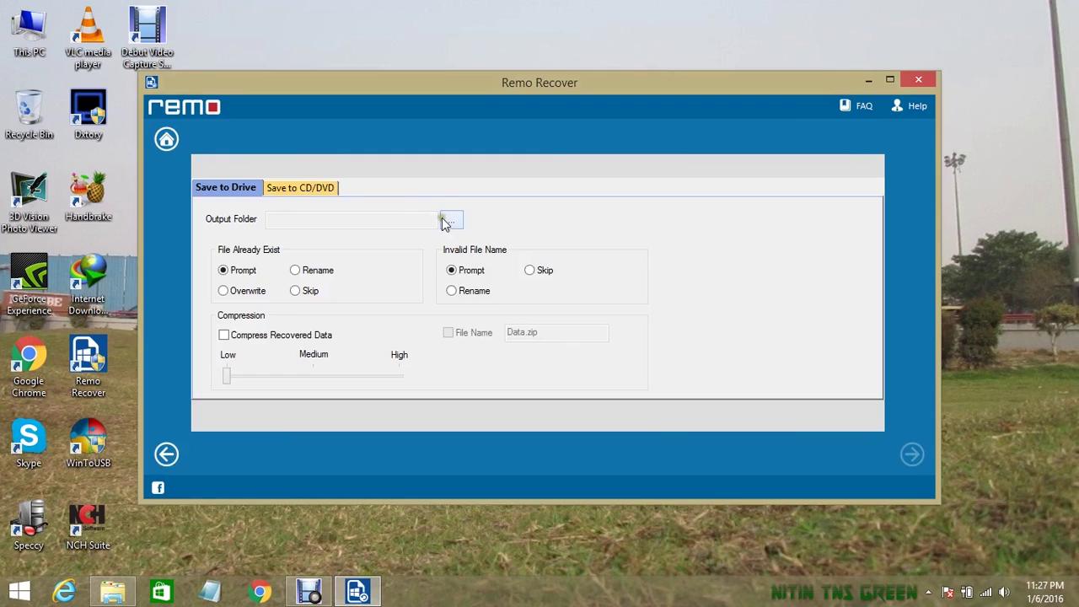
# Set Pictures as the destination folder and start saving the recovered files
pyautogui.click(449, 221)
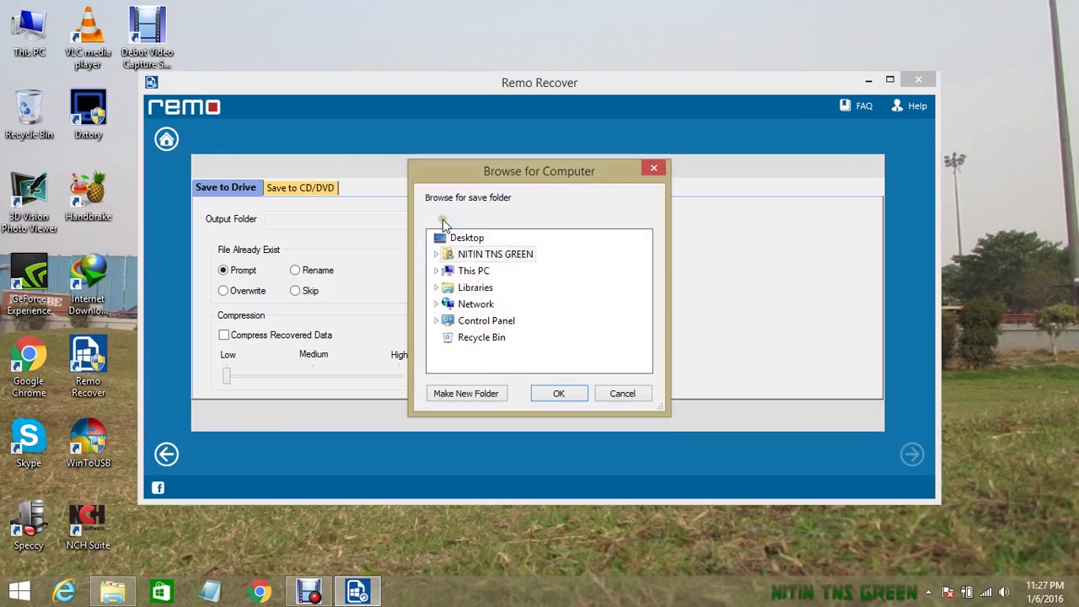
pyautogui.doubleClick(449, 275)
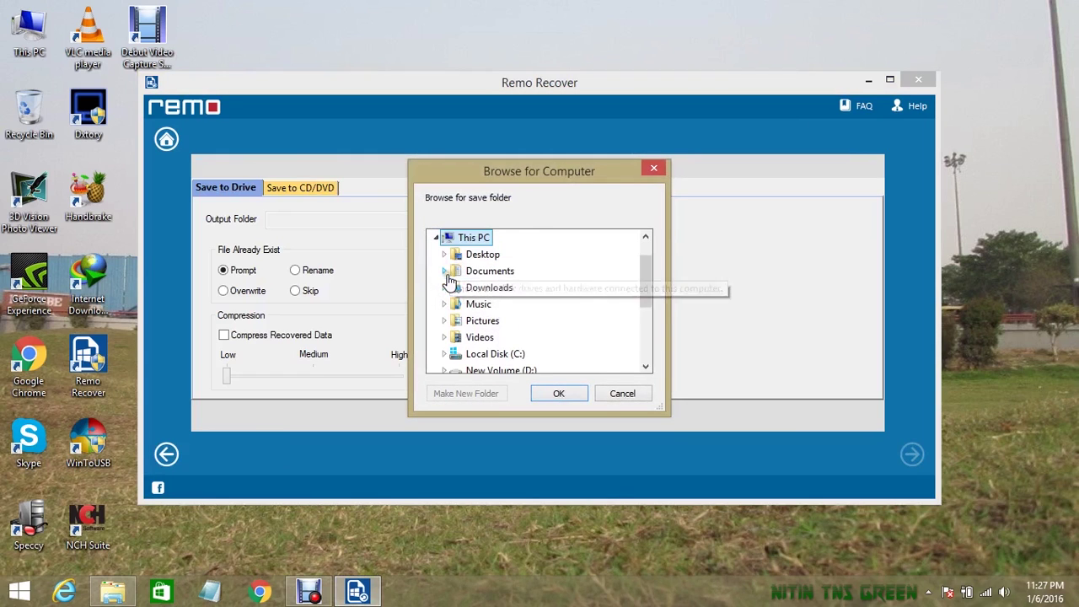
pyautogui.doubleClick(477, 320)
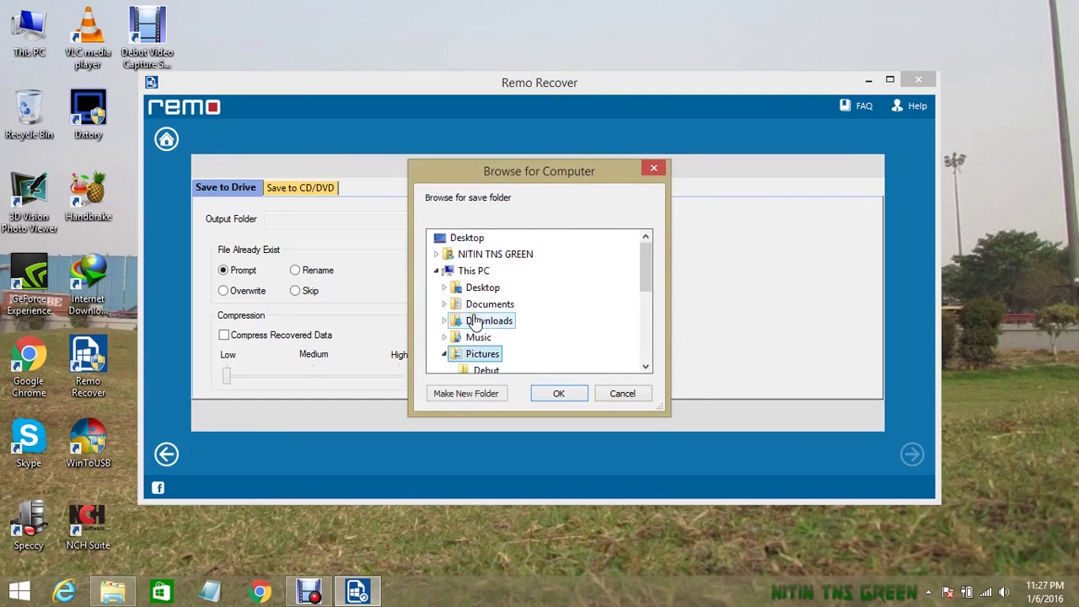
pyautogui.click(578, 393)
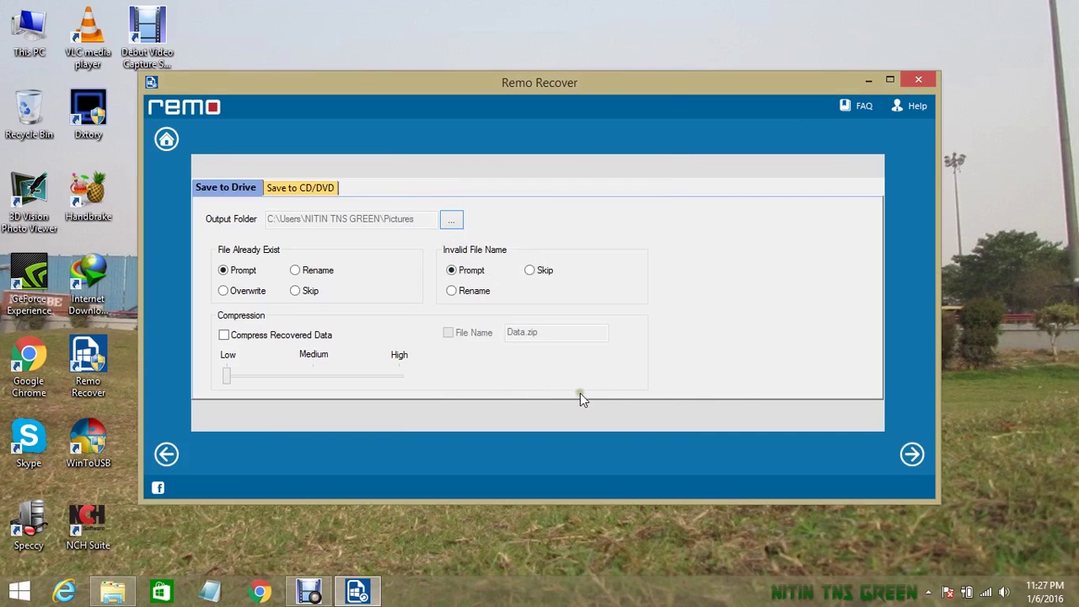
pyautogui.click(911, 455)
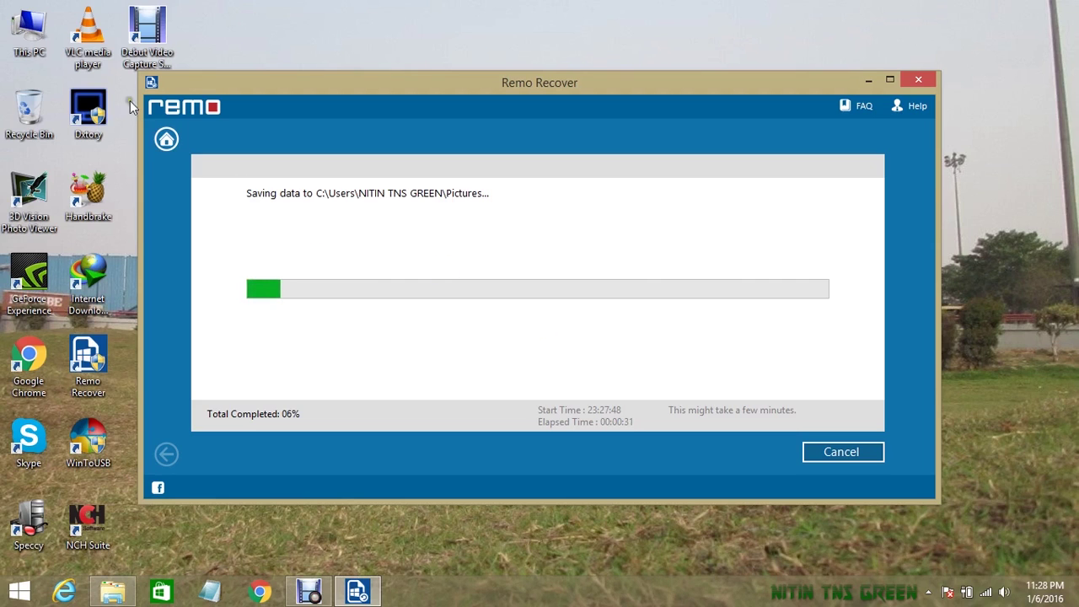
# Open the my work folder inside Pictures in File Explorer
pyautogui.click(47, 39)
pyautogui.doubleClick(47, 39)
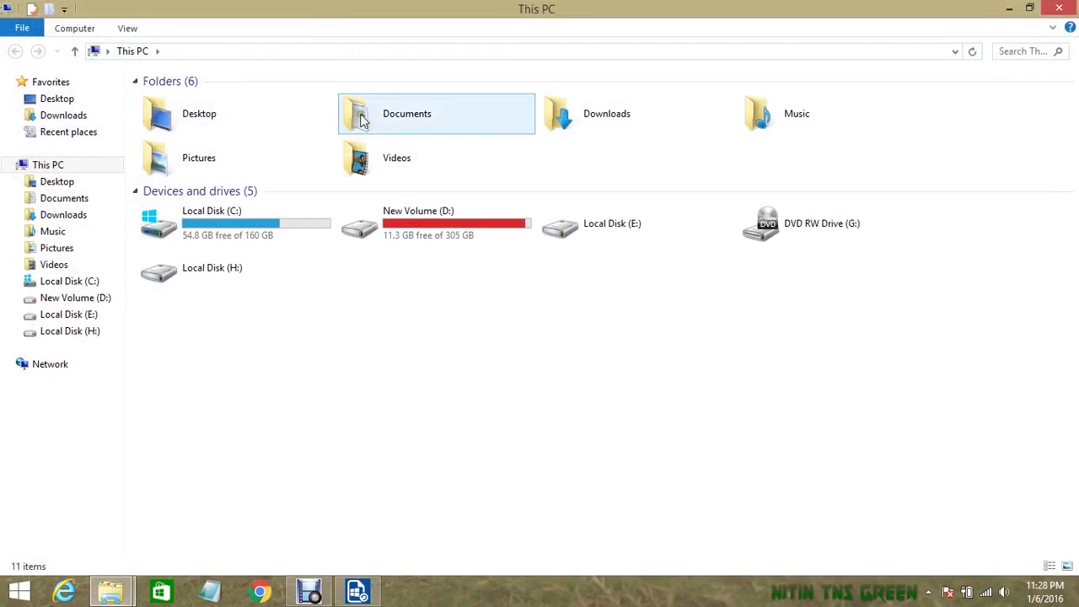
pyautogui.doubleClick(244, 162)
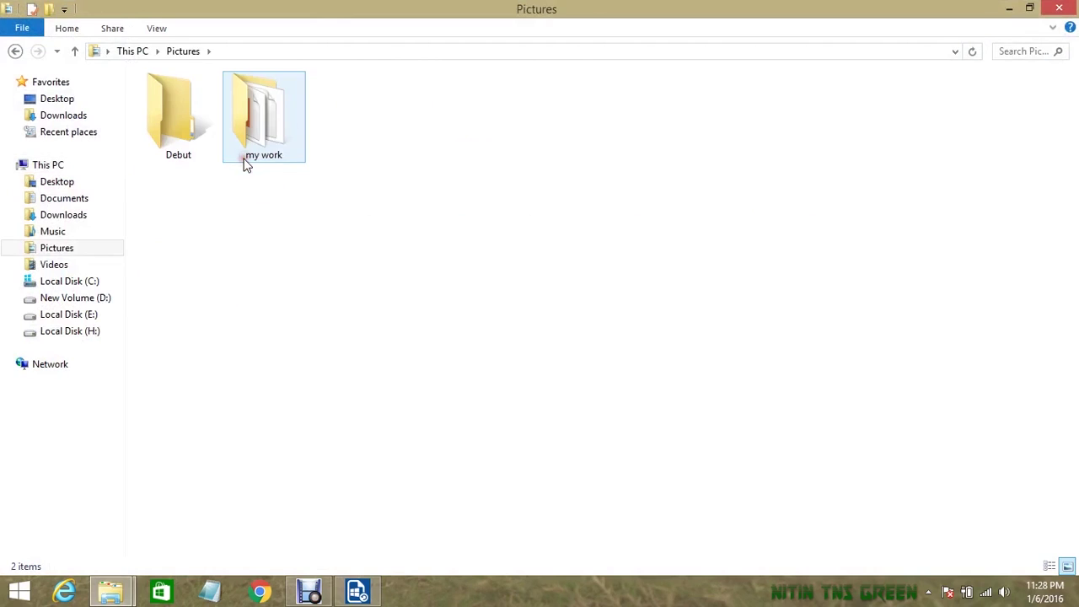
pyautogui.doubleClick(269, 145)
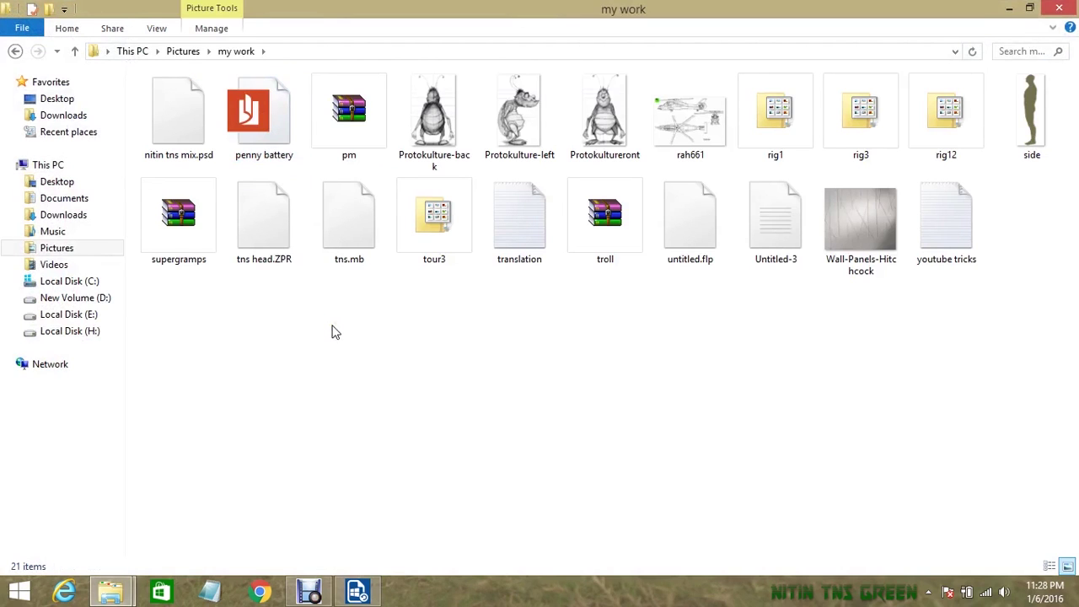
pyautogui.click(15, 50)
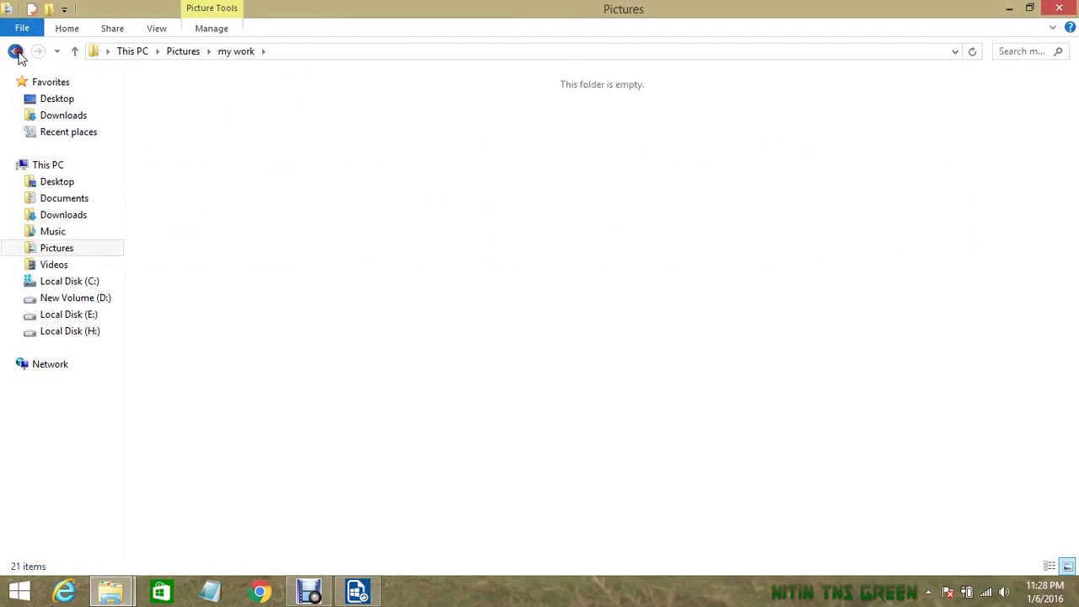
pyautogui.doubleClick(240, 118)
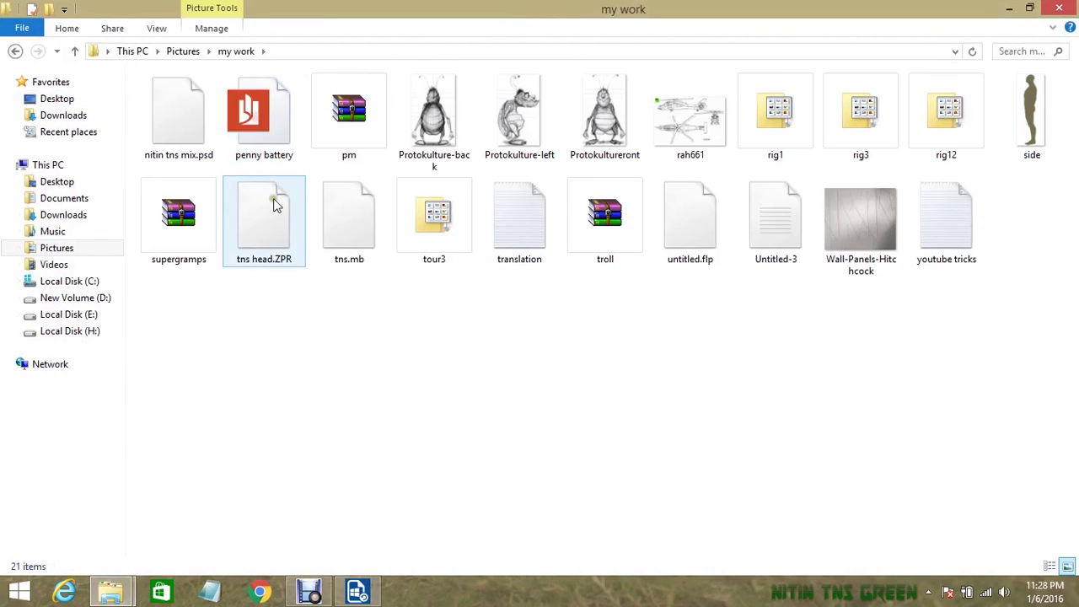
# Refresh my work to show the recovered items and bring back Remo Recover's save progress
pyautogui.rightClick(326, 324)
pyautogui.click(360, 387)
pyautogui.click(362, 589)
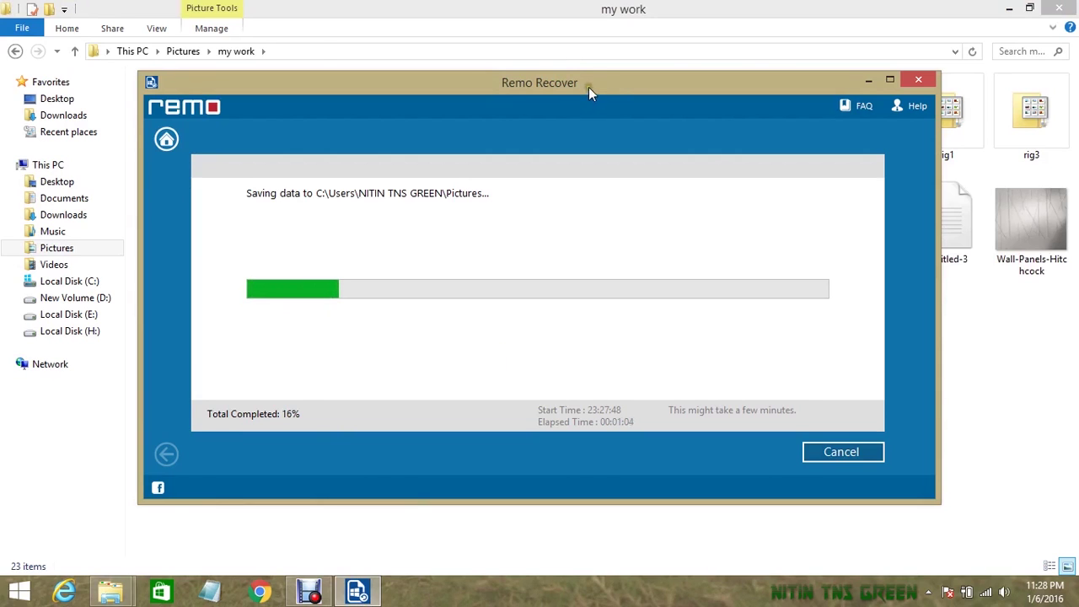
# Move the Remo Recover window aside and close the my work folder window
pyautogui.moveTo(588, 87); pyautogui.dragTo(665, 72)
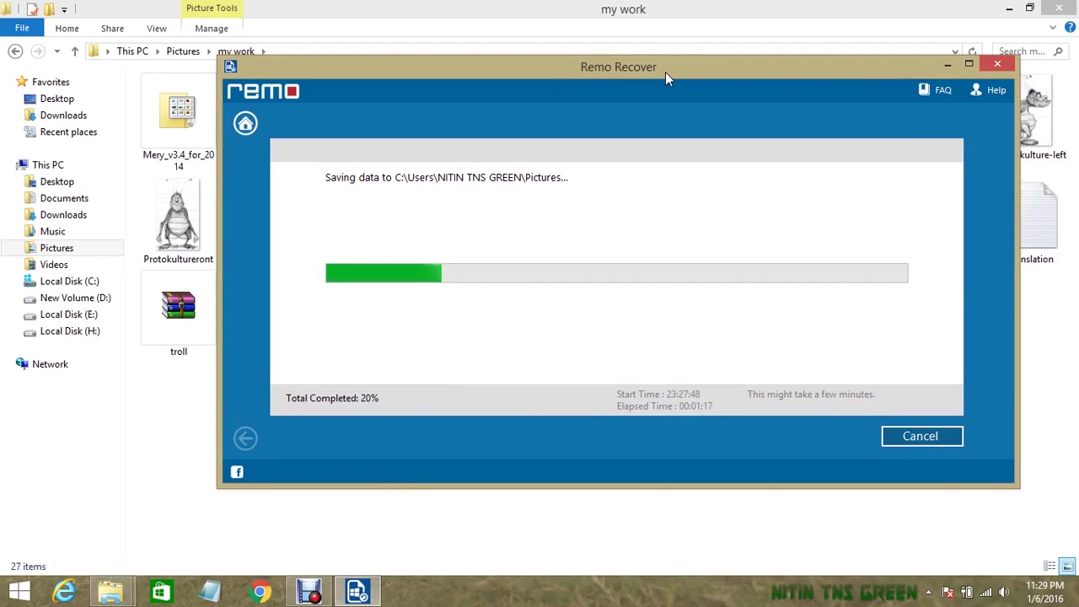
pyautogui.click(1050, 7)
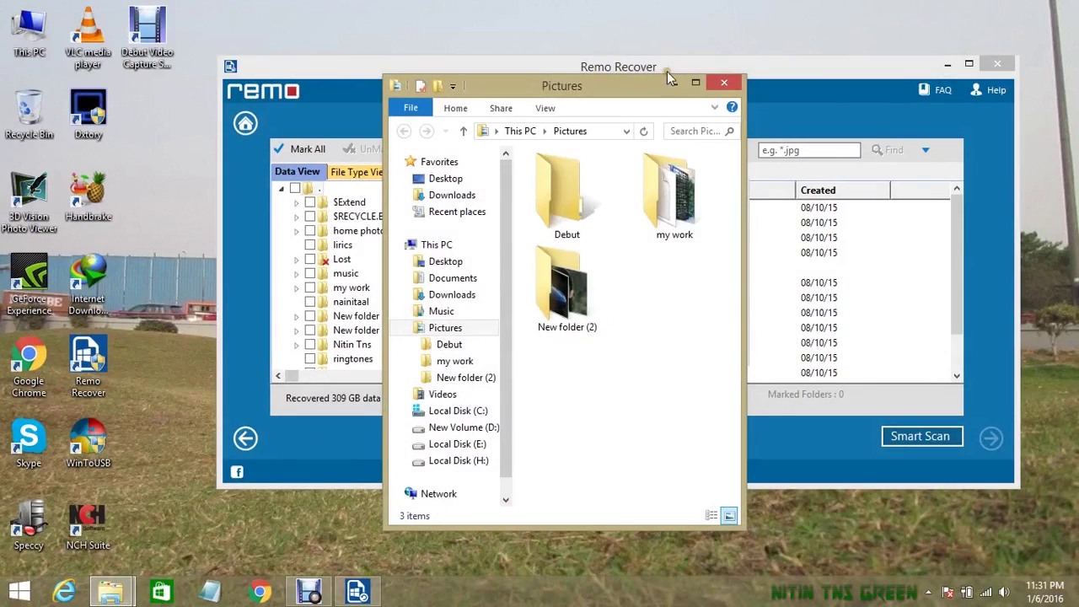
# Maximize Pictures and check the recovered files in my work (44) and New folder (2) (444)
pyautogui.click(695, 83)
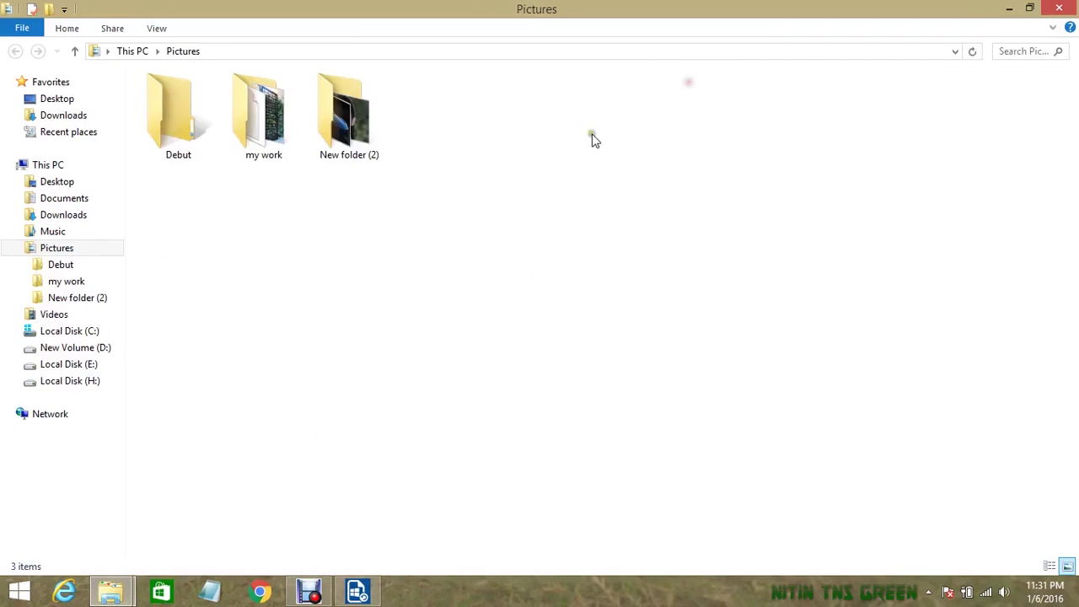
pyautogui.doubleClick(287, 149)
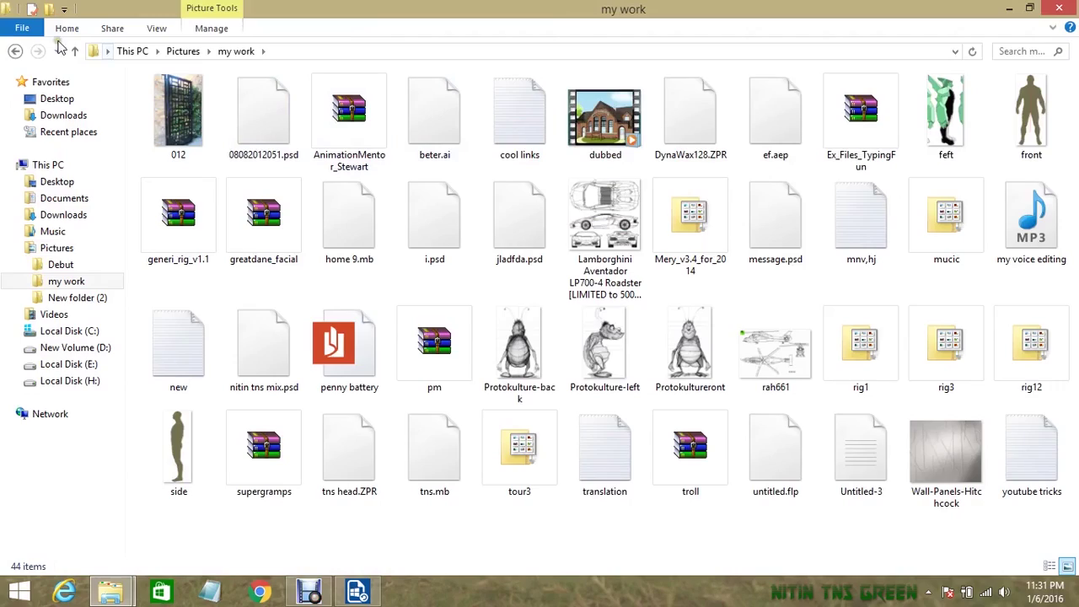
pyautogui.click(22, 52)
pyautogui.doubleClick(357, 152)
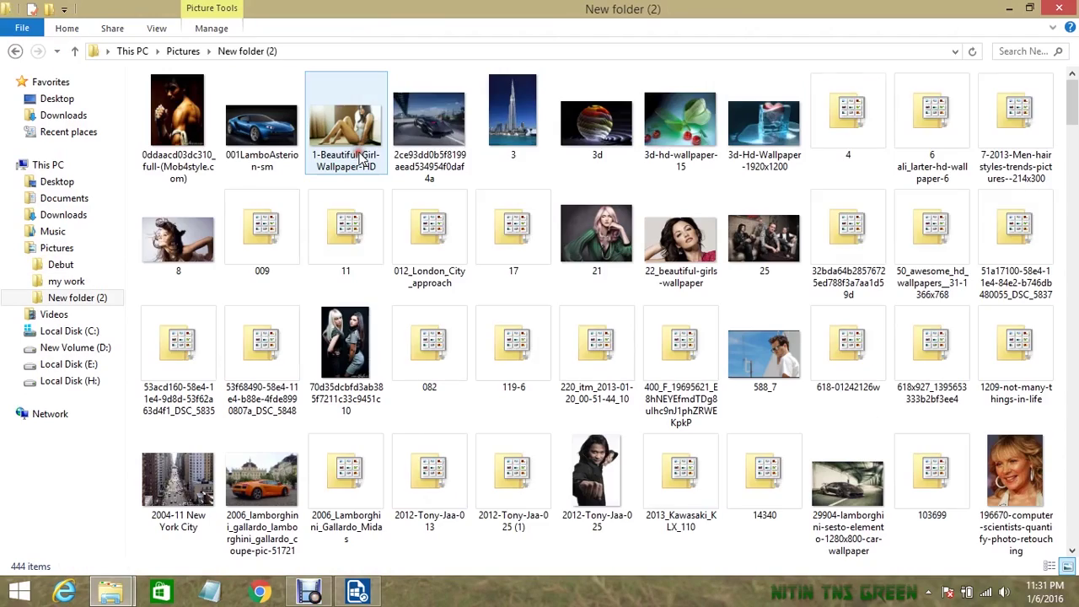
pyautogui.moveTo(1070, 101)
pyautogui.mouseDown()
pyautogui.moveTo(1062, 422)
pyautogui.moveTo(1049, 337)
pyautogui.moveTo(1067, 216)
pyautogui.mouseUp()
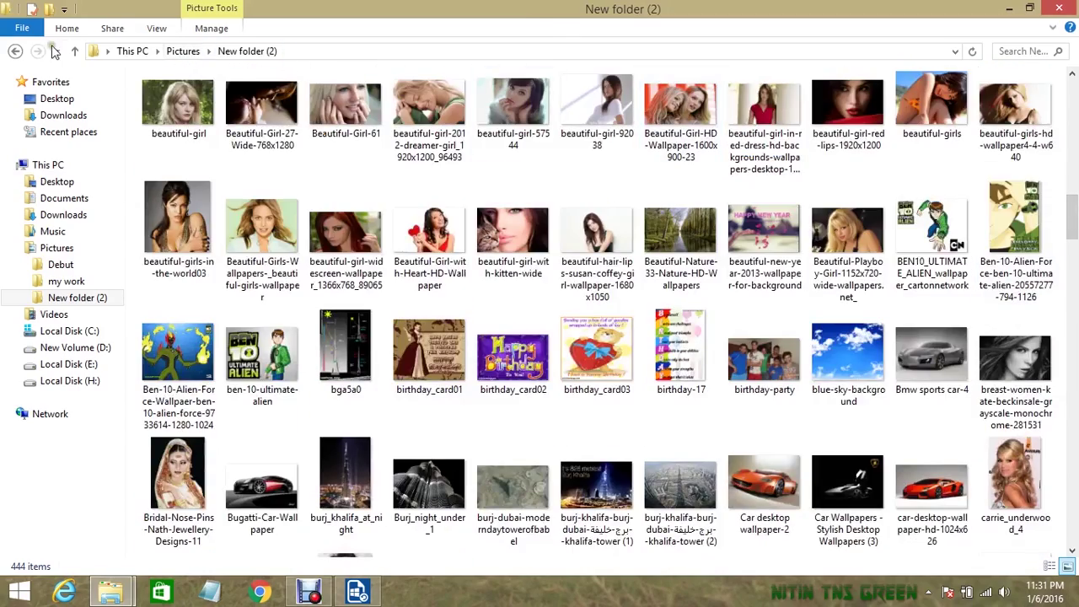
pyautogui.click(14, 51)
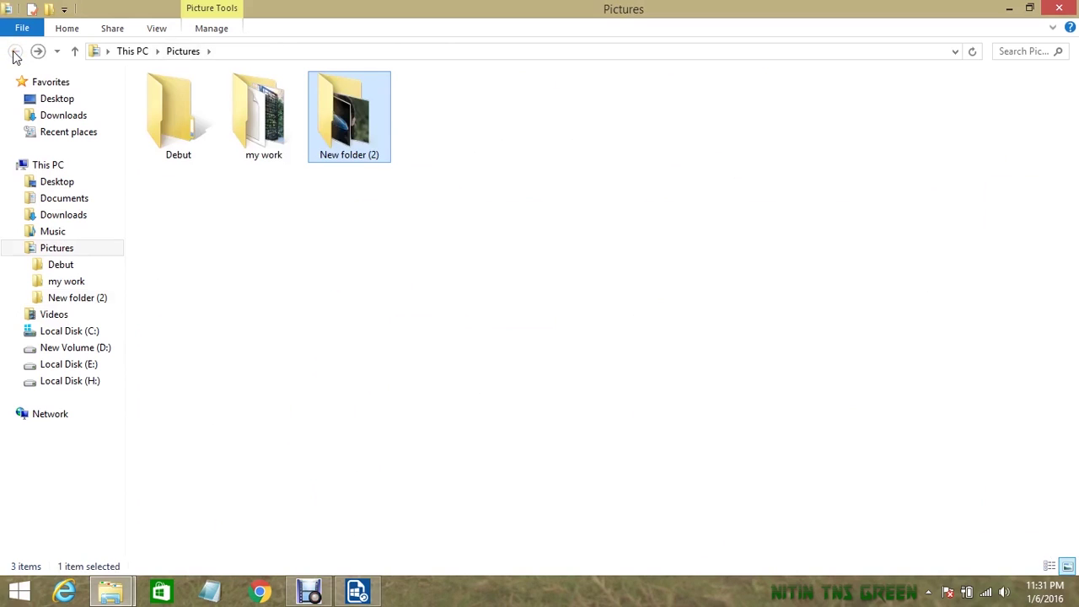
# Close the Pictures window, dismiss the lost-data Information notice, and exit Remo Recover
pyautogui.click(1056, 9)
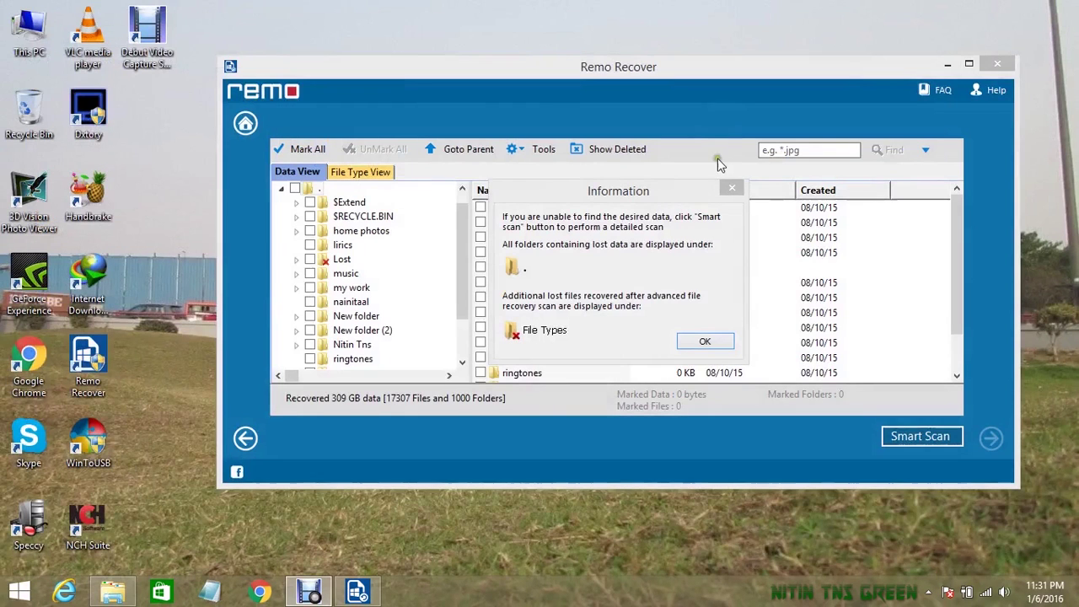
pyautogui.click(703, 340)
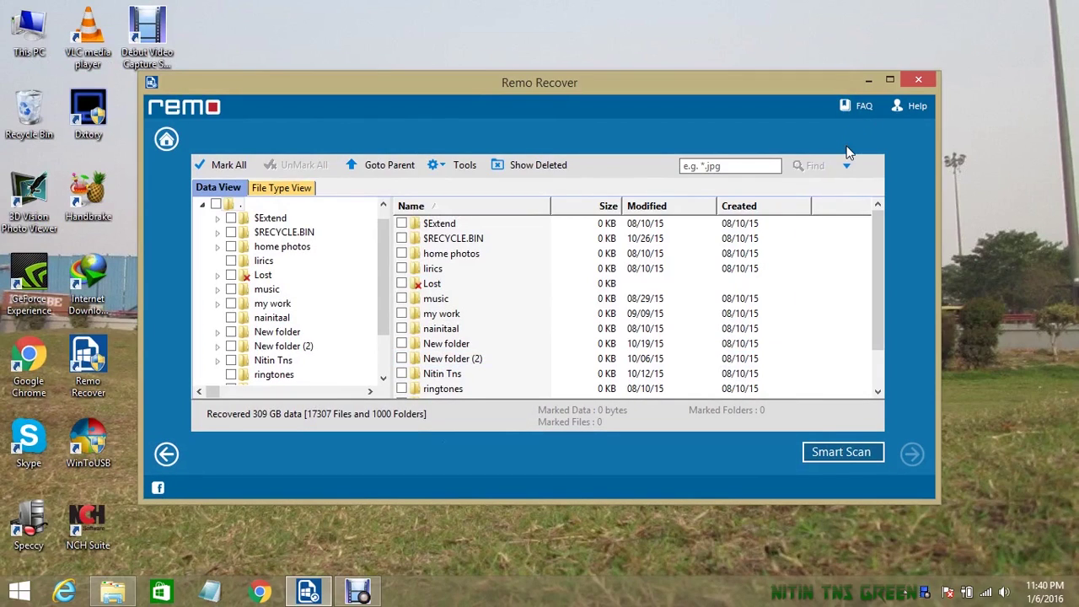
pyautogui.click(913, 83)
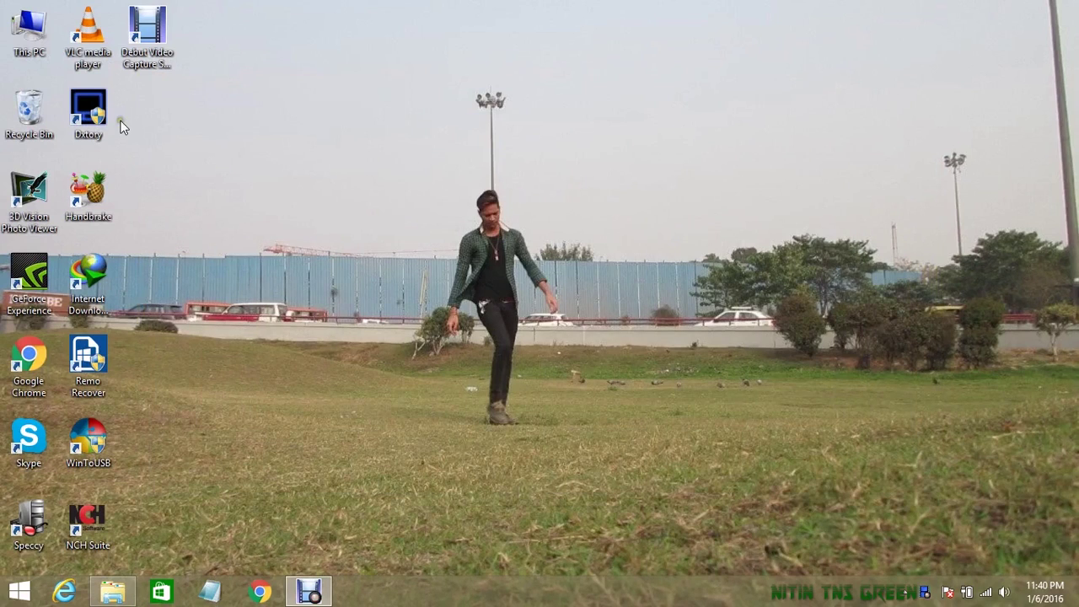
# Browse from This PC to the Downloads\Compressed folder holding the saved recovery sessions
pyautogui.doubleClick(30, 32)
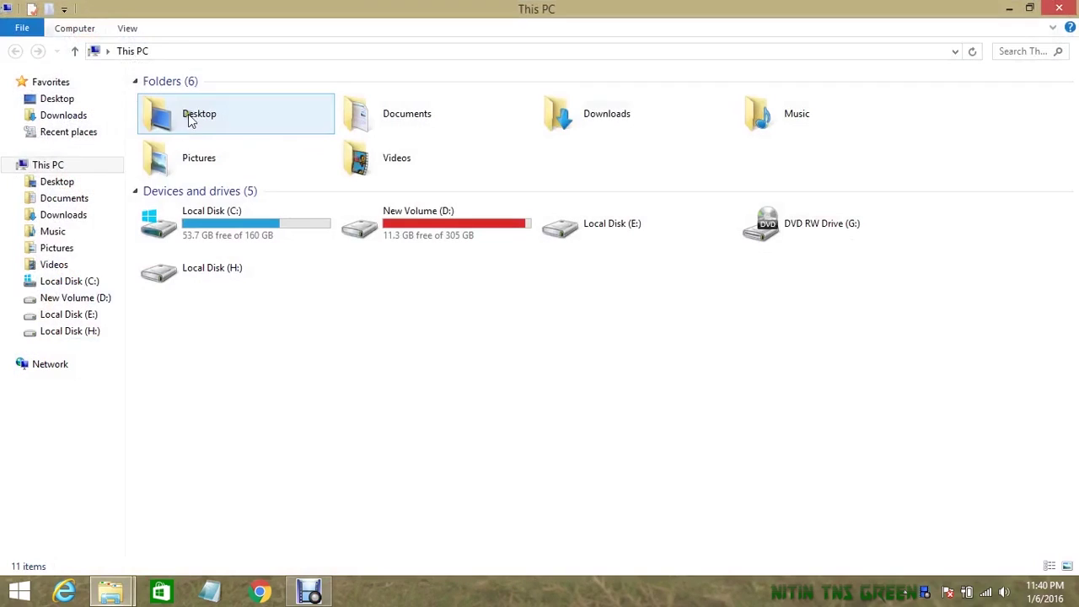
pyautogui.doubleClick(397, 127)
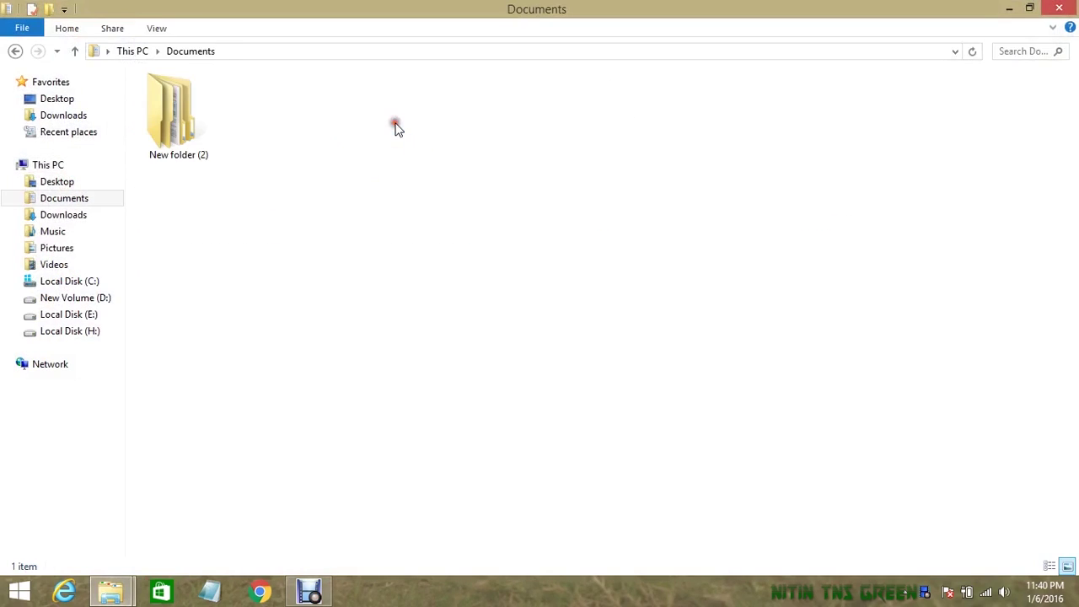
pyautogui.hotkey('alt', 'Left')
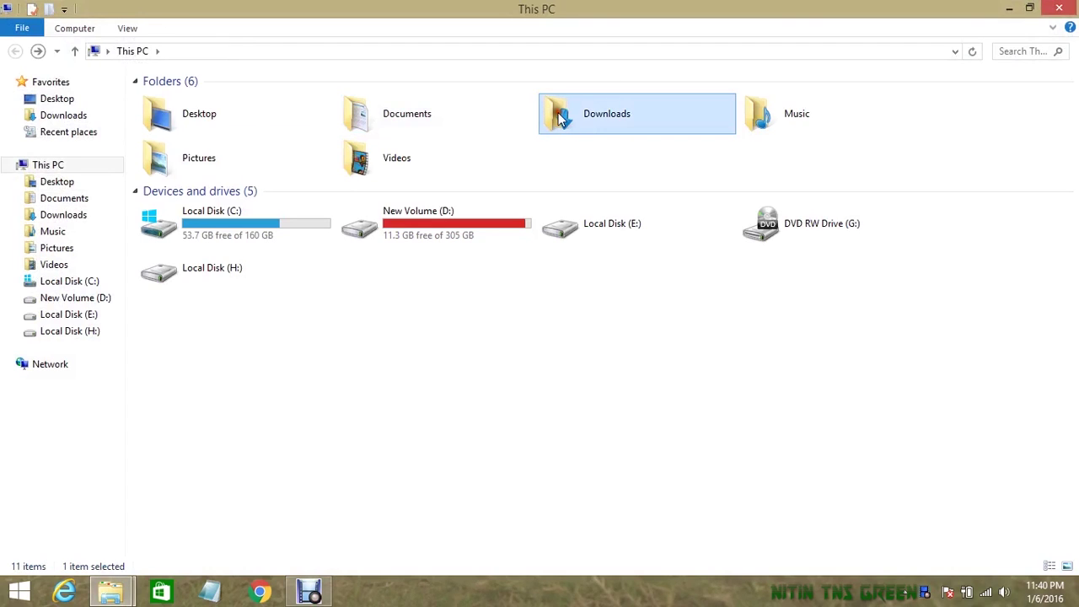
pyautogui.doubleClick(573, 113)
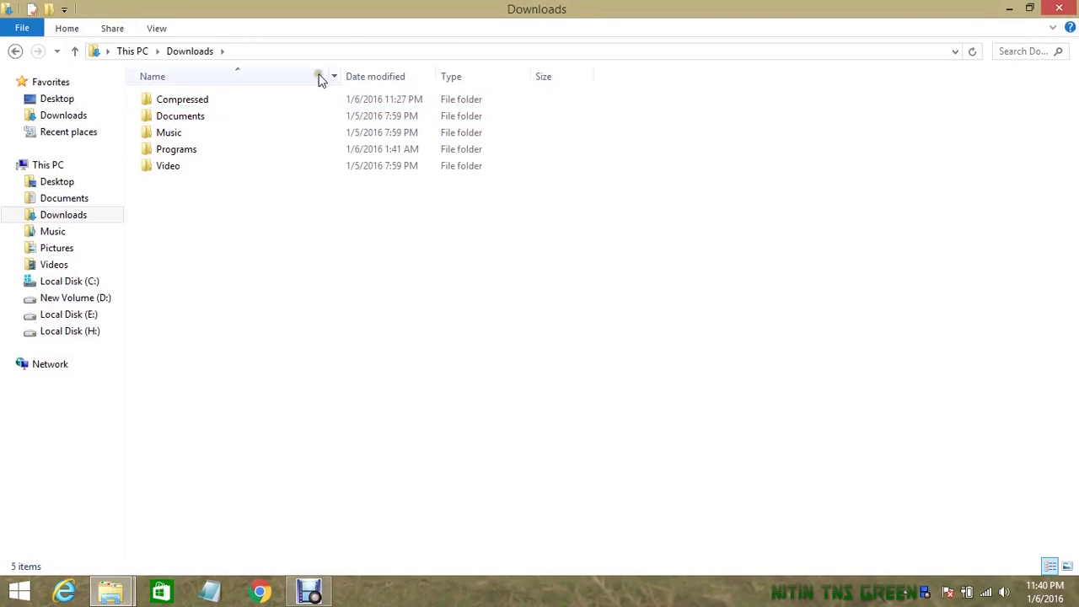
pyautogui.click(278, 99)
pyautogui.doubleClick(278, 100)
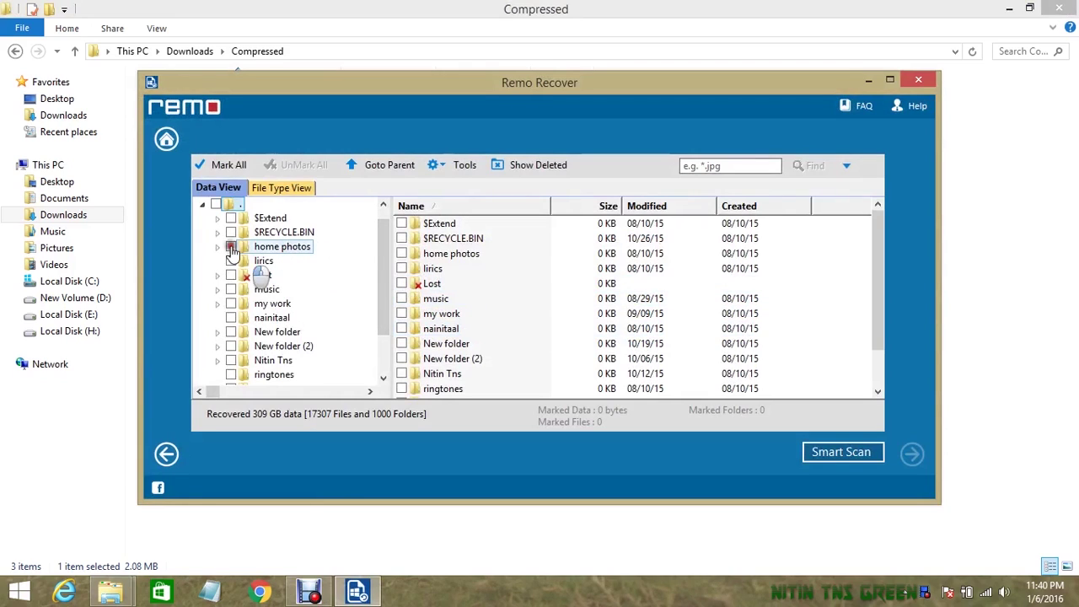
# Expand and collapse home photos and music, and tick then untick the lirics folder
pyautogui.click(219, 248)
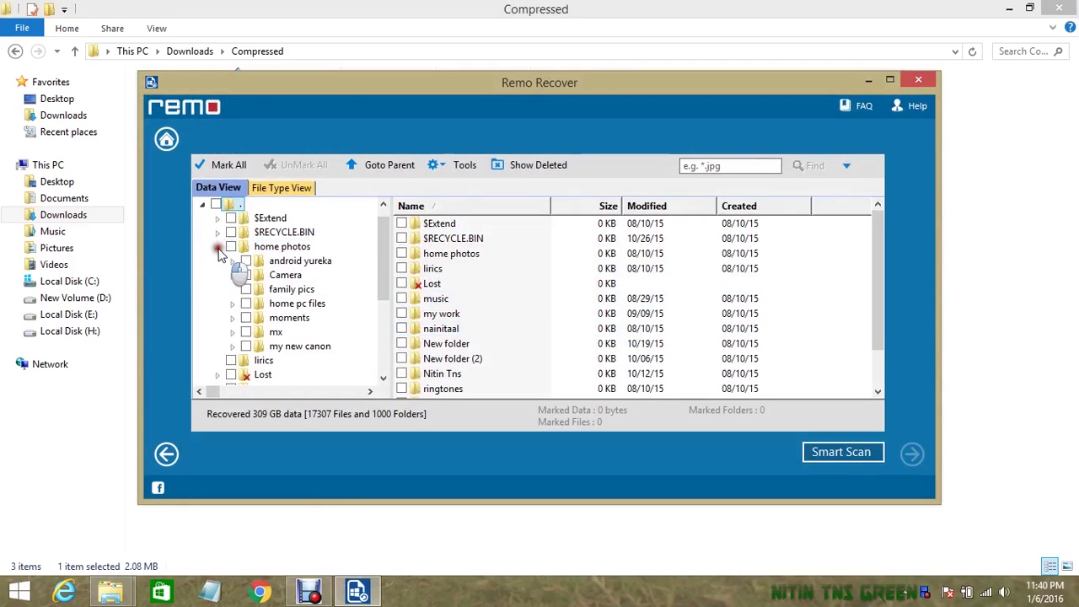
pyautogui.click(218, 248)
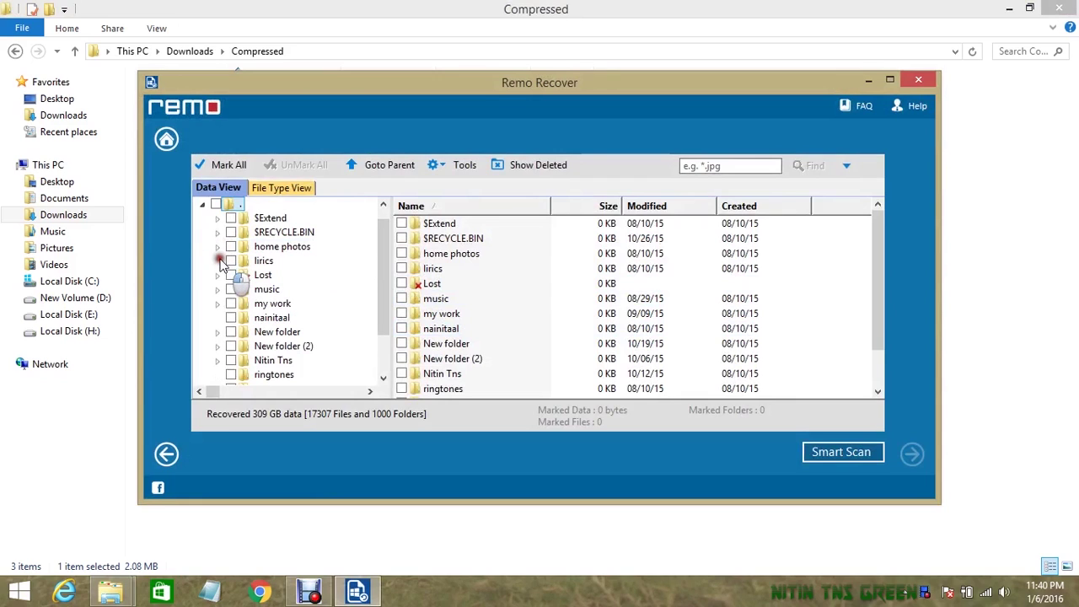
pyautogui.click(230, 261)
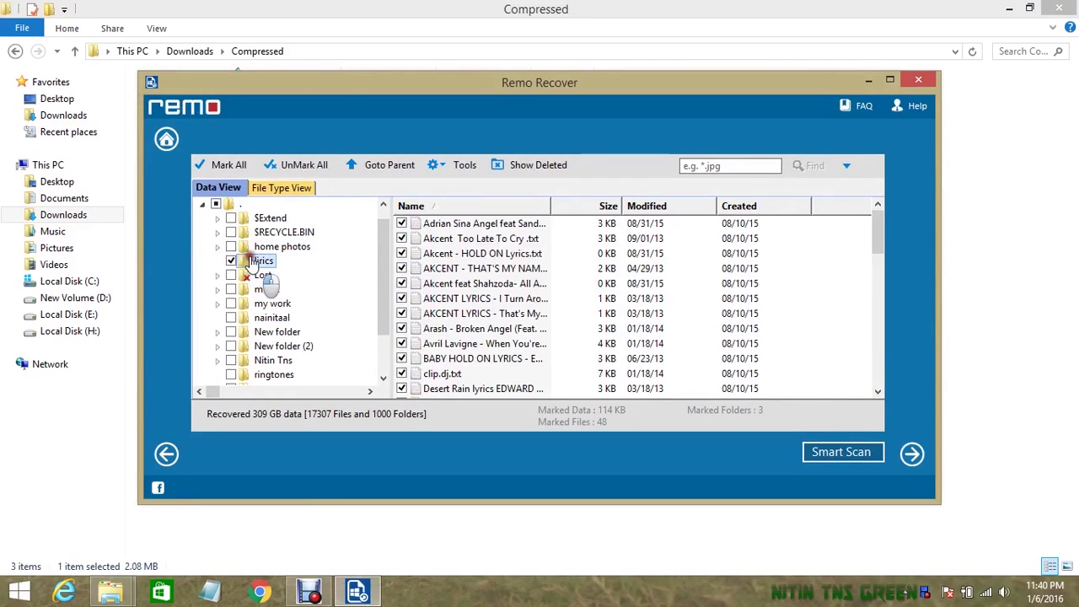
pyautogui.click(231, 261)
pyautogui.click(216, 289)
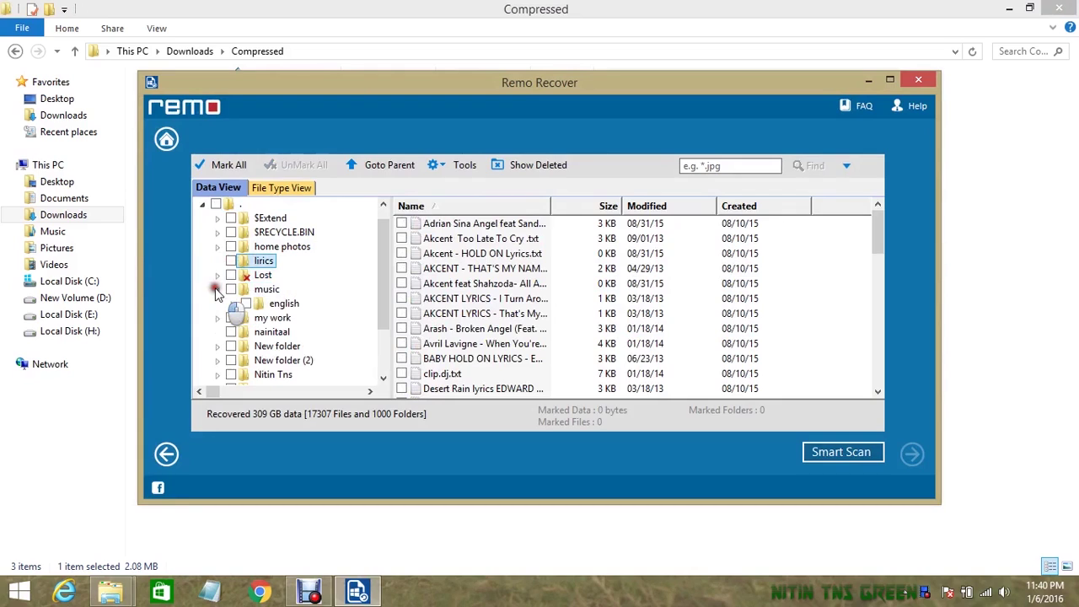
pyautogui.click(217, 289)
# View the contents of my work, varanasi and videos2, then close Remo Recover
pyautogui.click(255, 305)
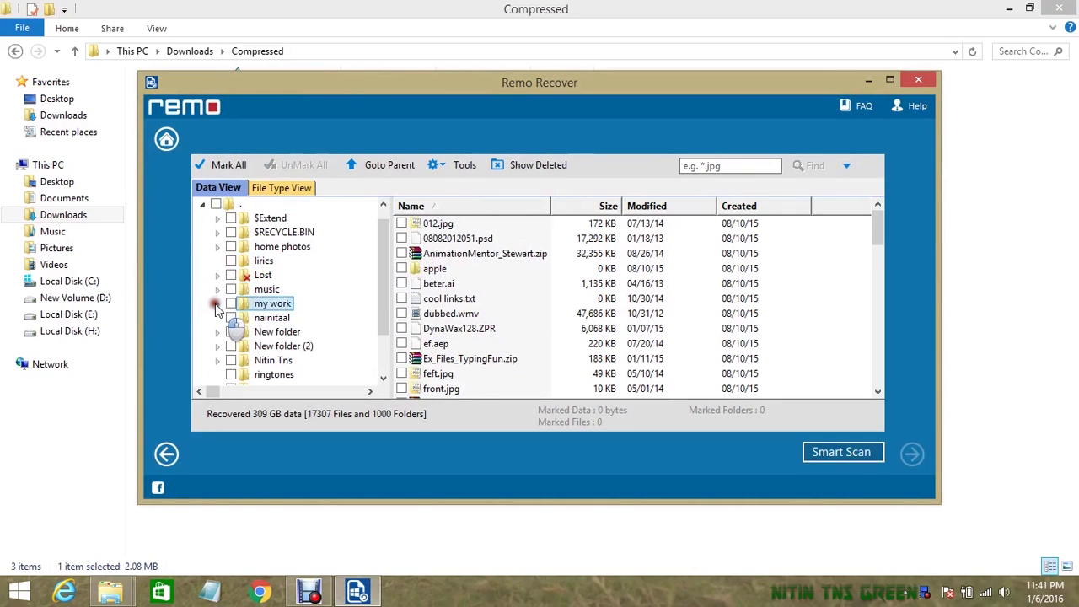
pyautogui.click(285, 303)
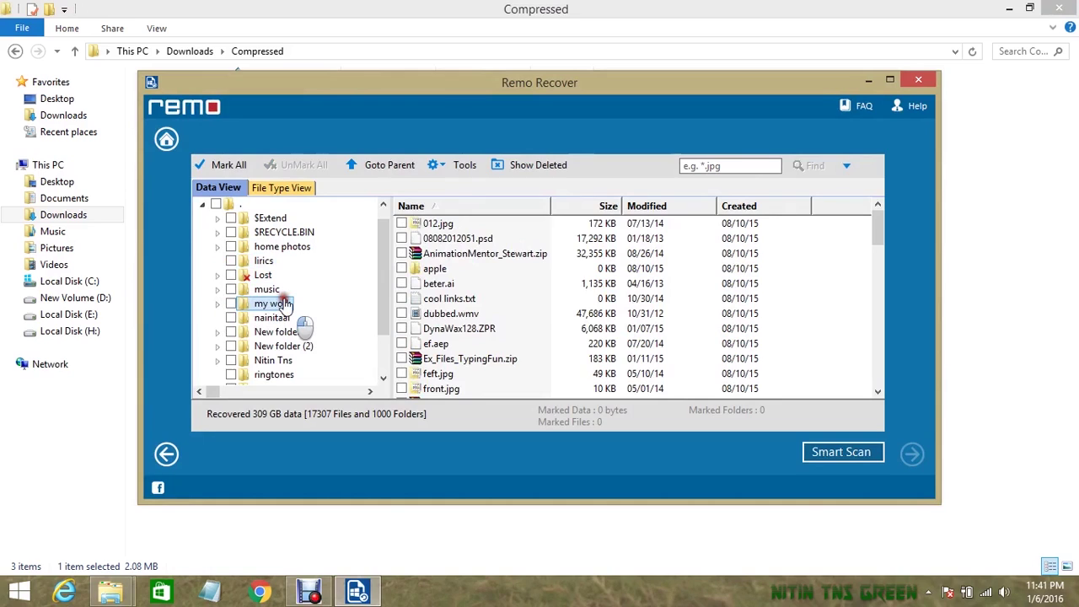
pyautogui.scroll(-1, 278, 337)
pyautogui.click(271, 360)
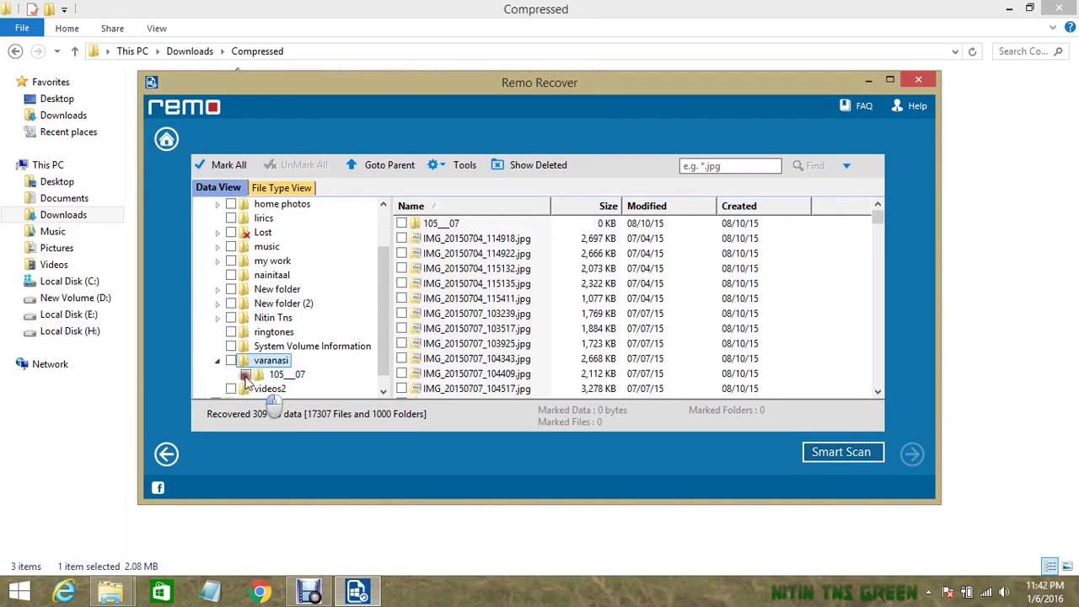
pyautogui.click(257, 386)
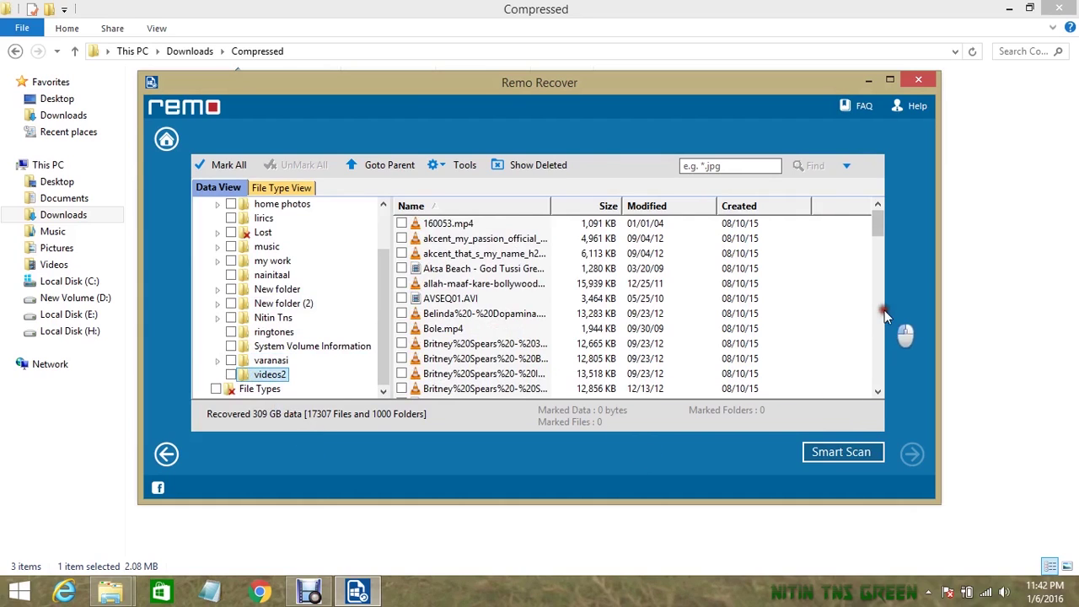
pyautogui.click(918, 79)
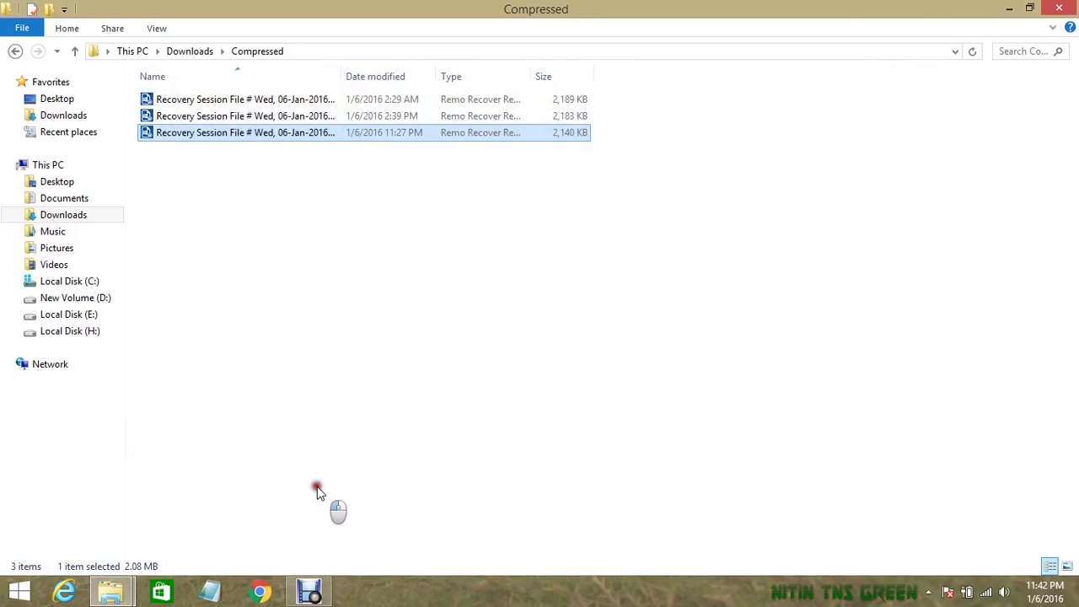